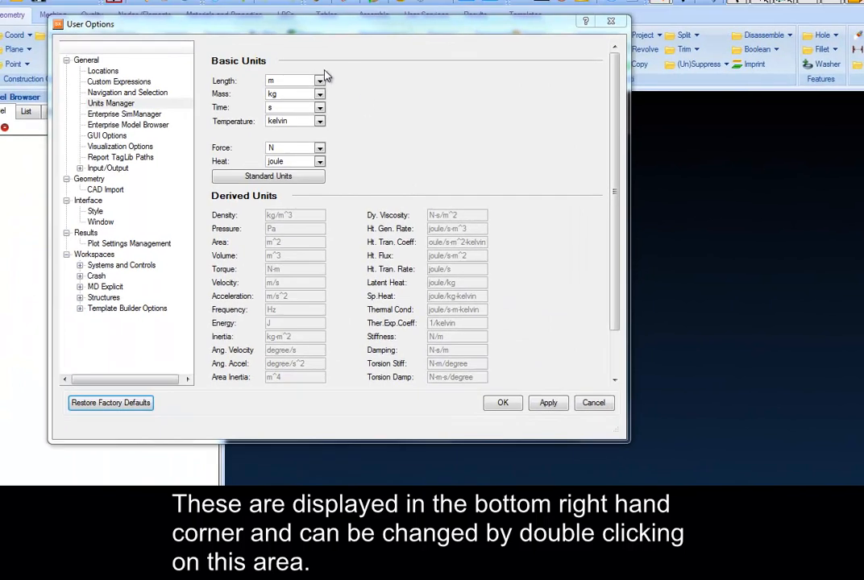
Step: Accept the current unit settings and create a new part named 1dBeam
{"action": "left_click", "coordinate": [505, 402]}
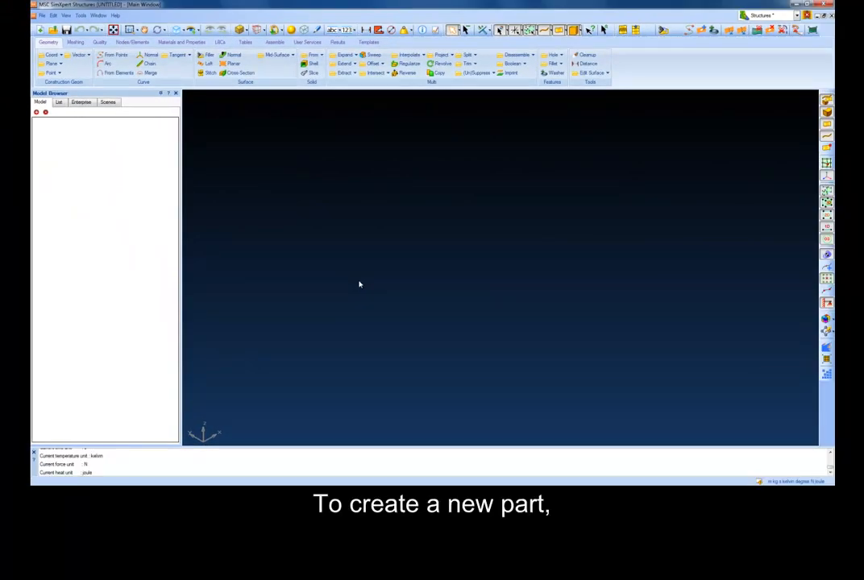
{"action": "right_click", "coordinate": [164, 276]}
{"action": "mouse_move", "coordinate": [185, 280]}
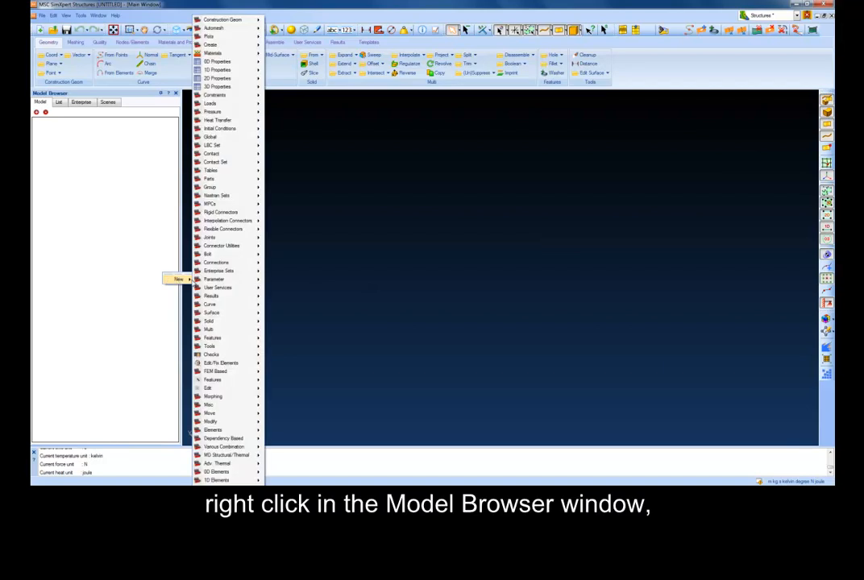
{"action": "mouse_move", "coordinate": [219, 181]}
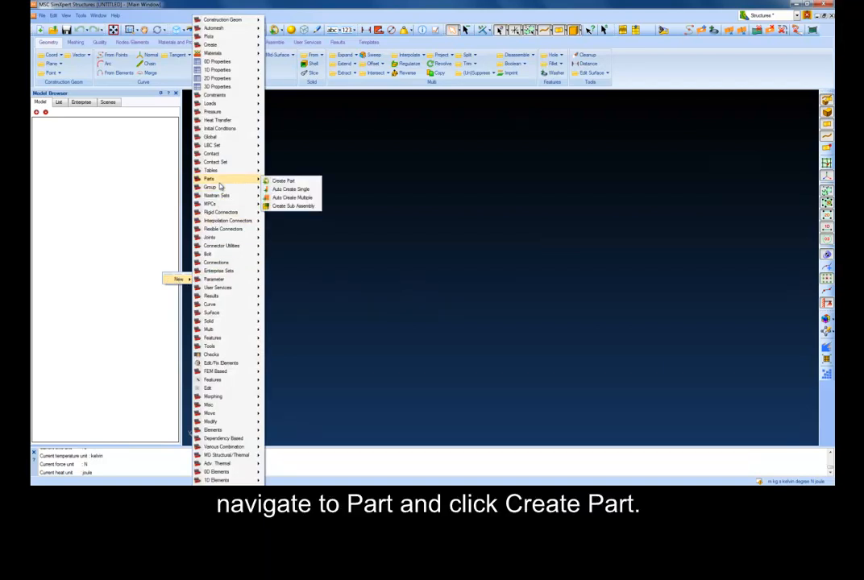
{"action": "left_click", "coordinate": [283, 181]}
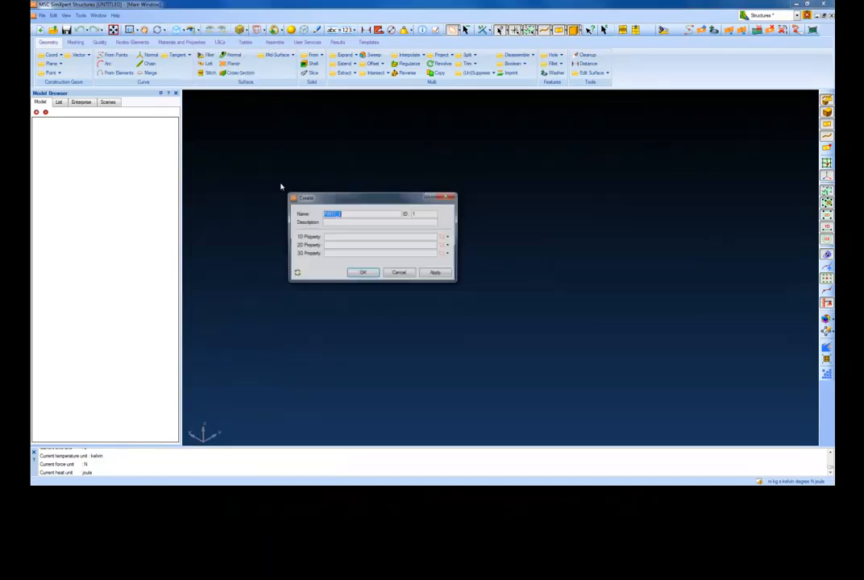
{"action": "type", "text": "1dBeam"}
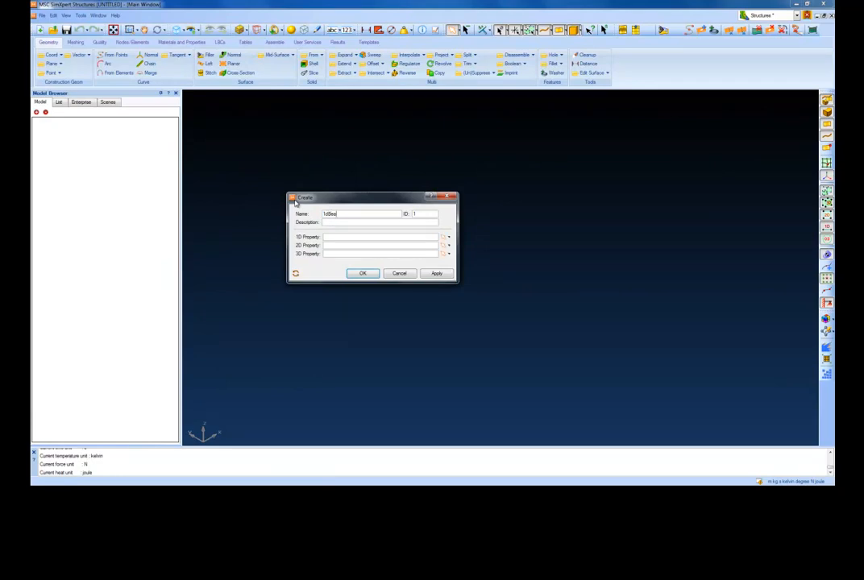
{"action": "left_click", "coordinate": [359, 274]}
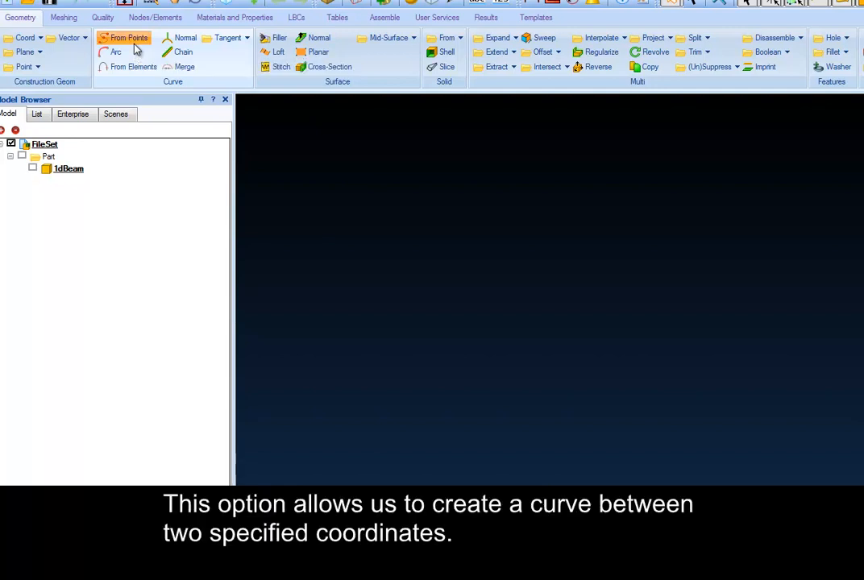
Step: Create a two-point spline curve from 0 0 0 to 1 0 0 and fit it in the view
{"action": "left_click", "coordinate": [135, 44]}
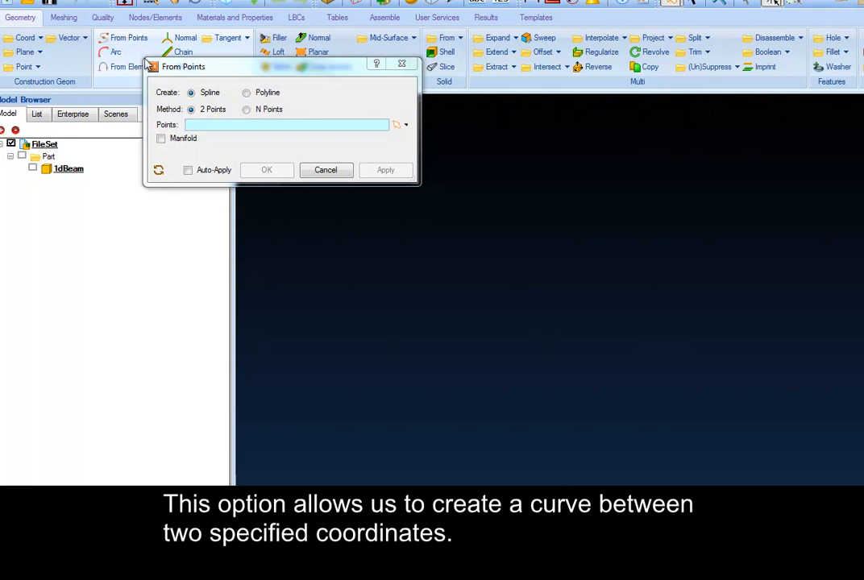
{"action": "left_click", "coordinate": [207, 127]}
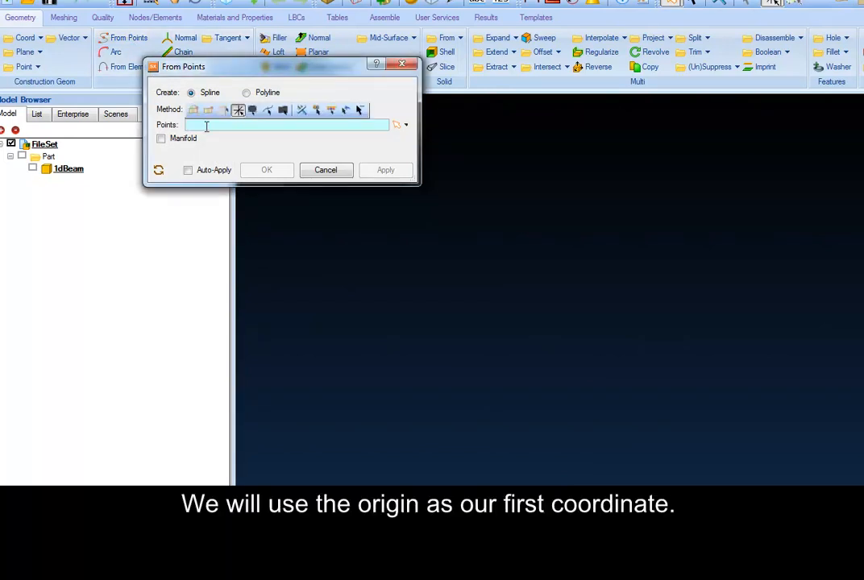
{"action": "type", "text": "0 0 0"}
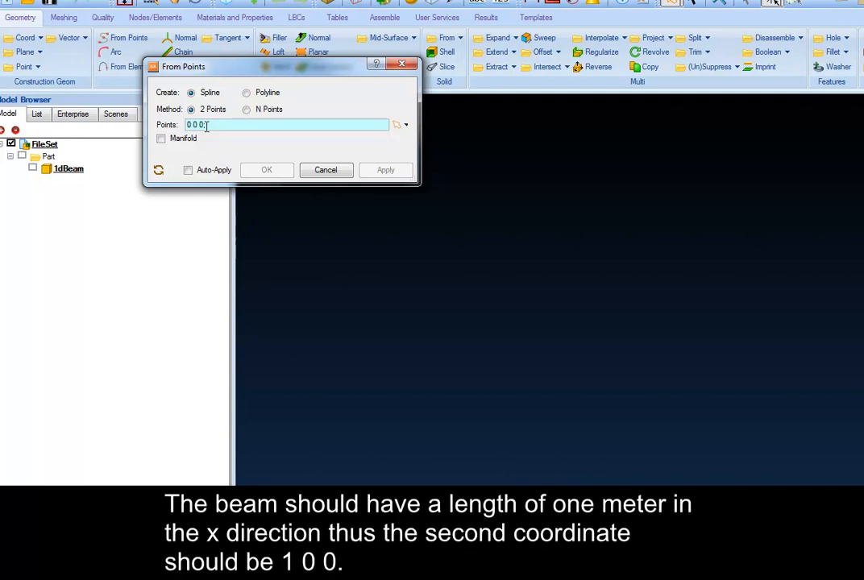
{"action": "type", "text": " 1 0 0"}
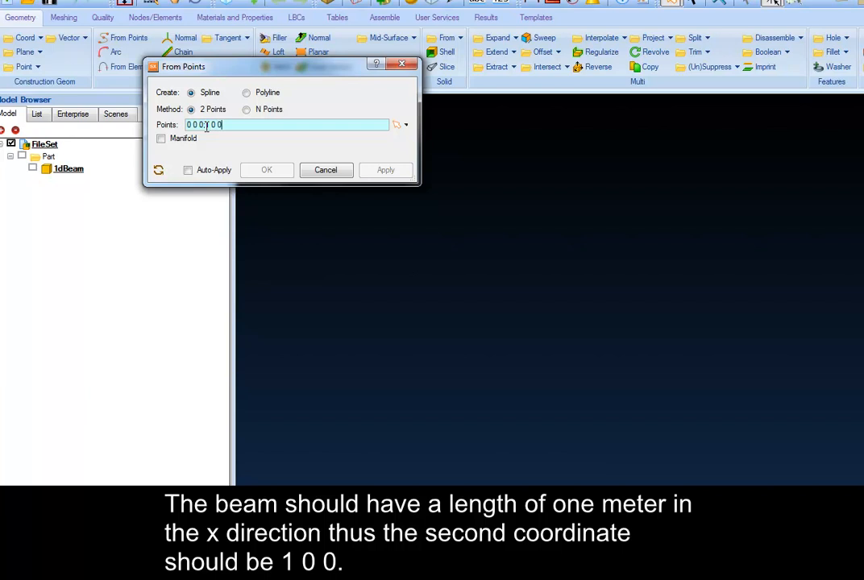
{"action": "left_click", "coordinate": [262, 171]}
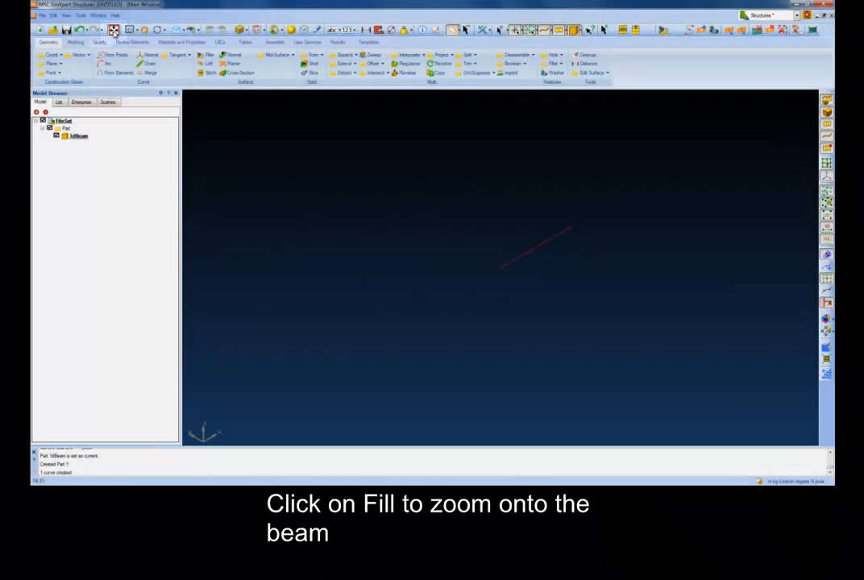
{"action": "left_click", "coordinate": [113, 31]}
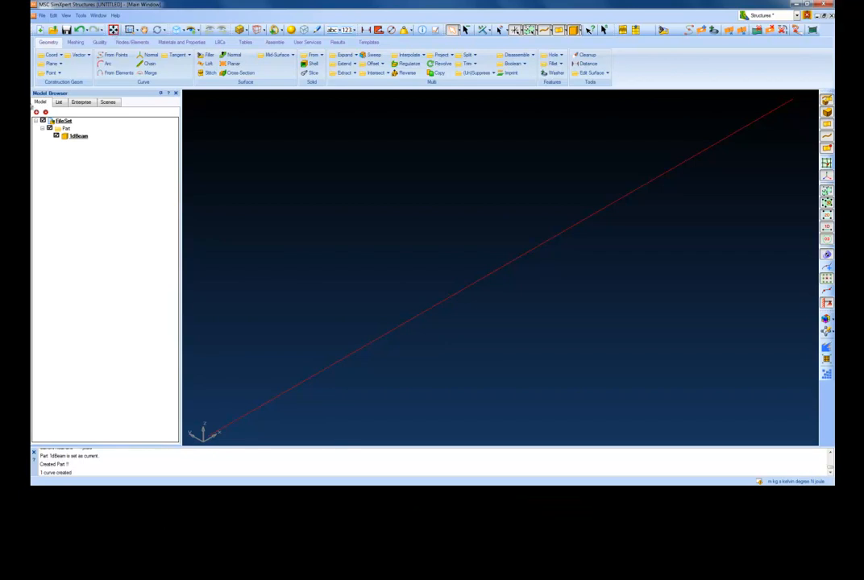
Step: Create a new part named 2dBeam
{"action": "right_click", "coordinate": [94, 185]}
{"action": "mouse_move", "coordinate": [105, 190]}
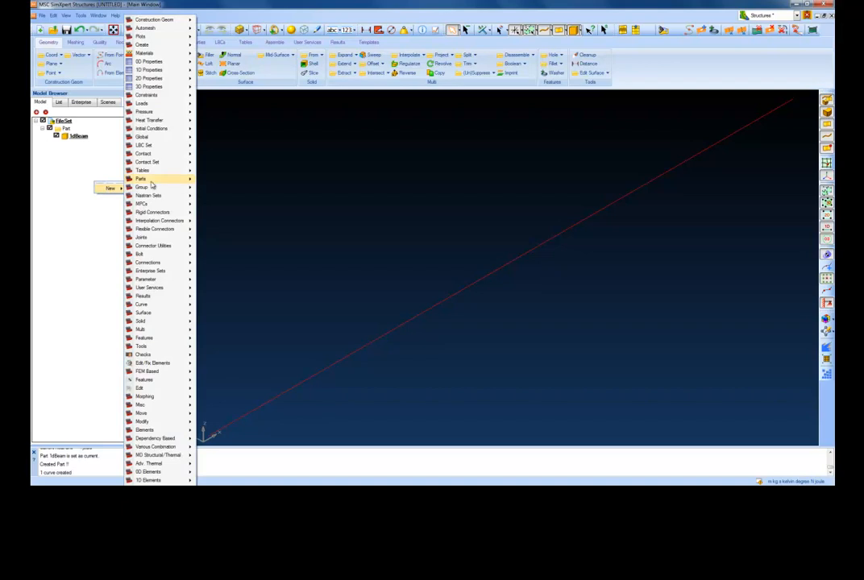
{"action": "mouse_move", "coordinate": [143, 178]}
{"action": "left_click", "coordinate": [217, 179]}
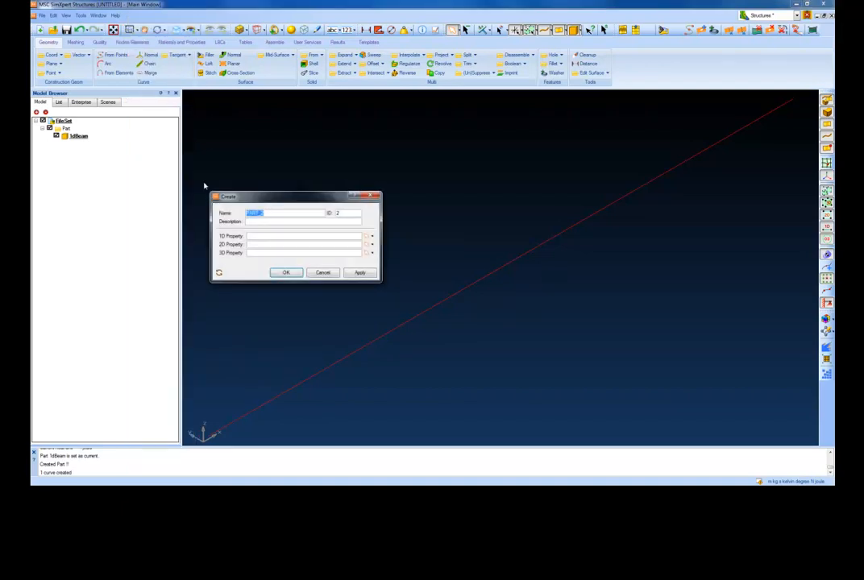
{"action": "type", "text": "2dBeam"}
{"action": "key", "text": "Return"}
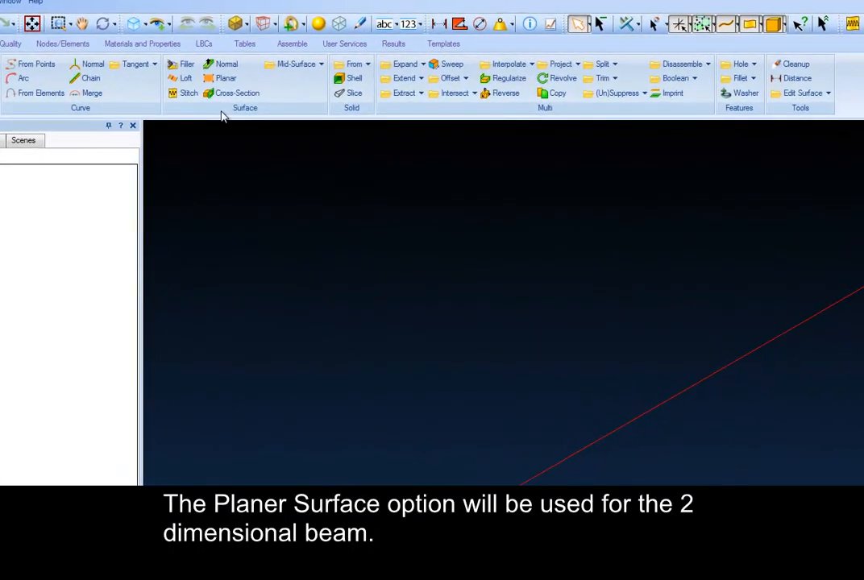
Step: Create a one-point planar surface in the XY plane centred at 0.5 0.5 0, with length 1 m and width 0.04 m
{"action": "left_click", "coordinate": [227, 79]}
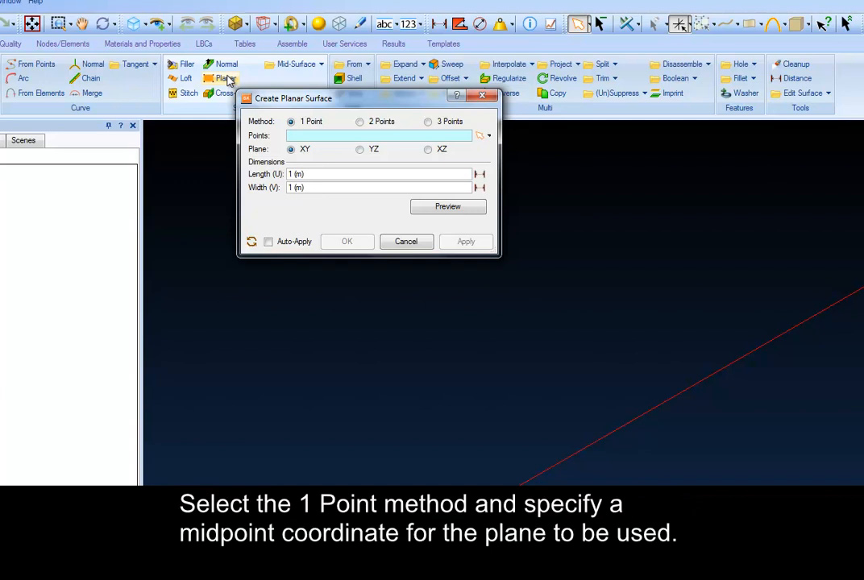
{"action": "type", "text": "0.5 0.5"}
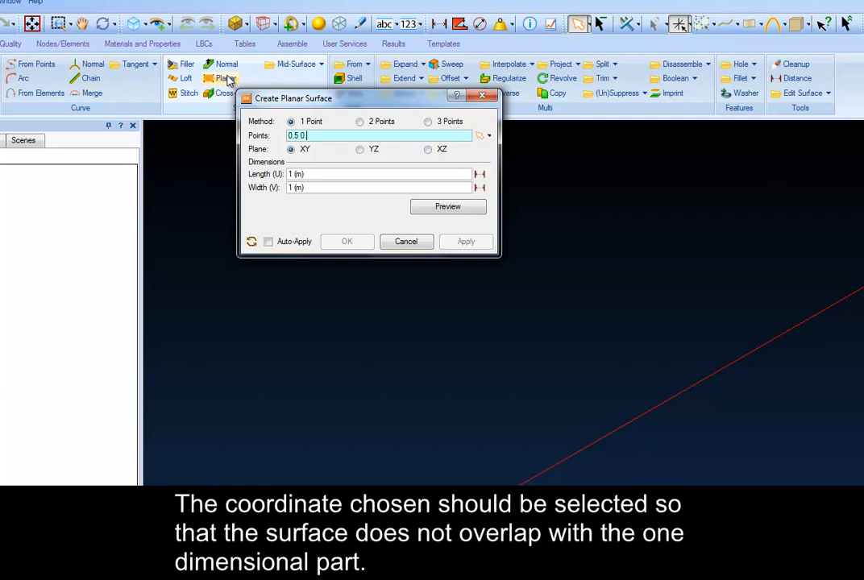
{"action": "type", "text": " 0"}
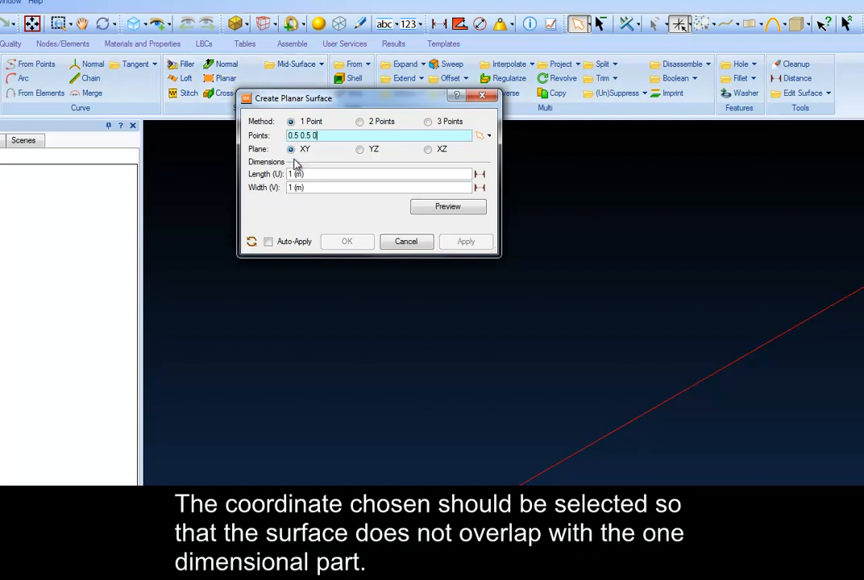
{"action": "left_click", "coordinate": [313, 187]}
{"action": "type", "text": "1"}
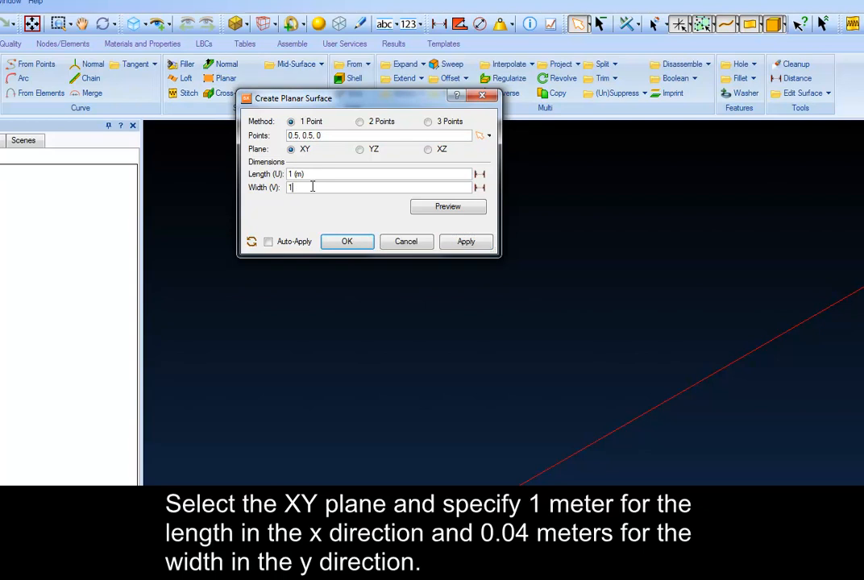
{"action": "type", "text": "0.0"}
{"action": "left_click", "coordinate": [349, 242]}
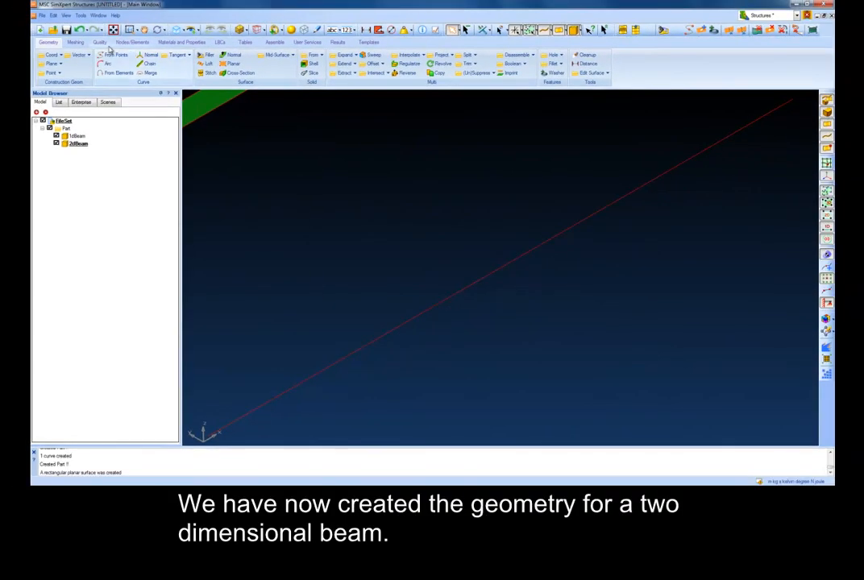
{"action": "left_click", "coordinate": [113, 30]}
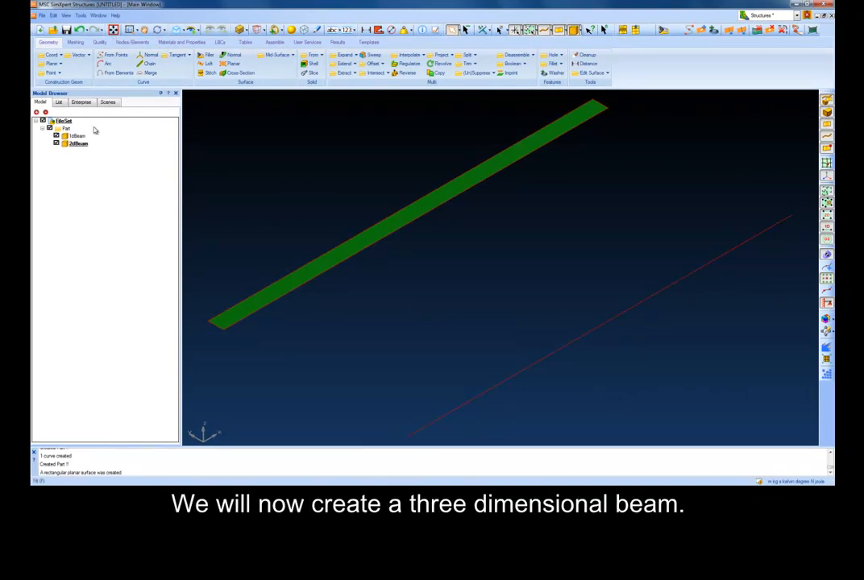
Step: Create a new part named 3dBeam
{"action": "right_click", "coordinate": [89, 181]}
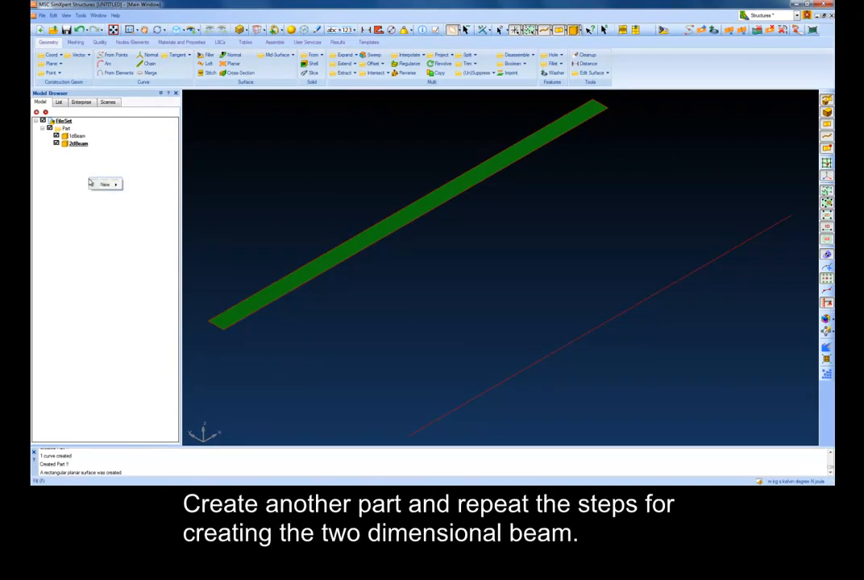
{"action": "mouse_move", "coordinate": [105, 185]}
{"action": "mouse_move", "coordinate": [137, 178]}
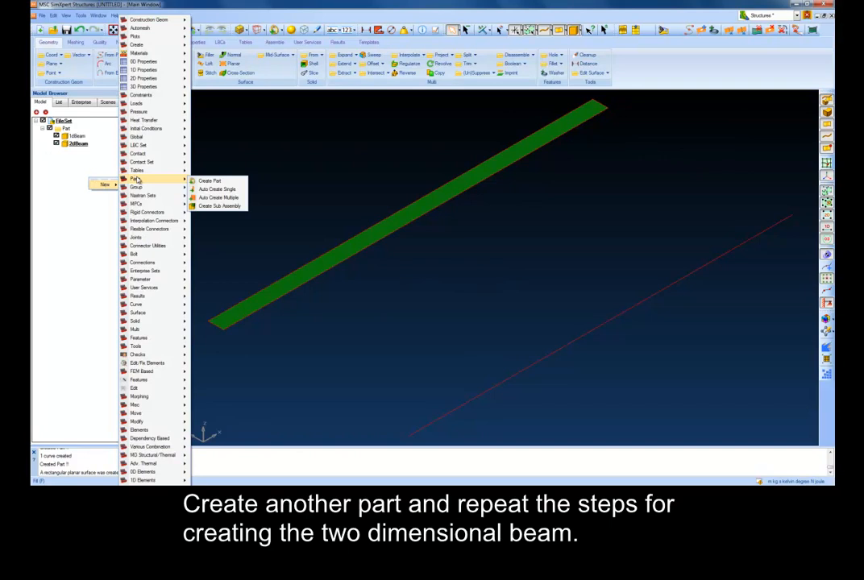
{"action": "left_click", "coordinate": [206, 181]}
{"action": "type", "text": "3dBeam"}
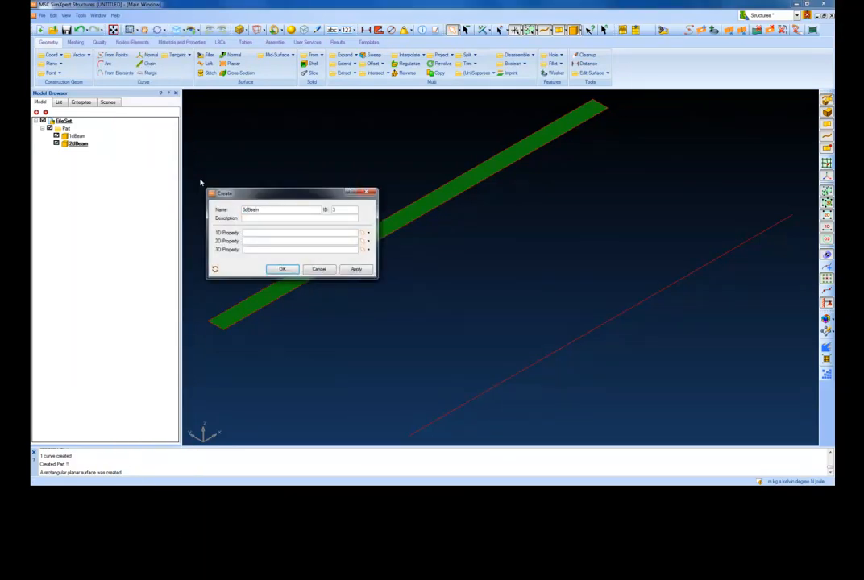
{"action": "key", "text": "Return"}
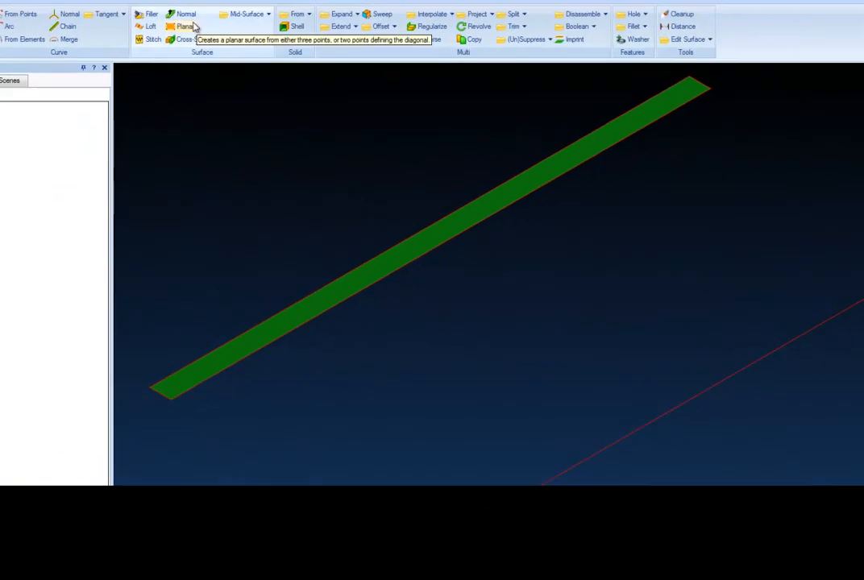
Step: Create a planar surface in the XY plane centred at 0.5 1 0, with length 1 m and width 0.04 m
{"action": "left_click", "coordinate": [192, 27]}
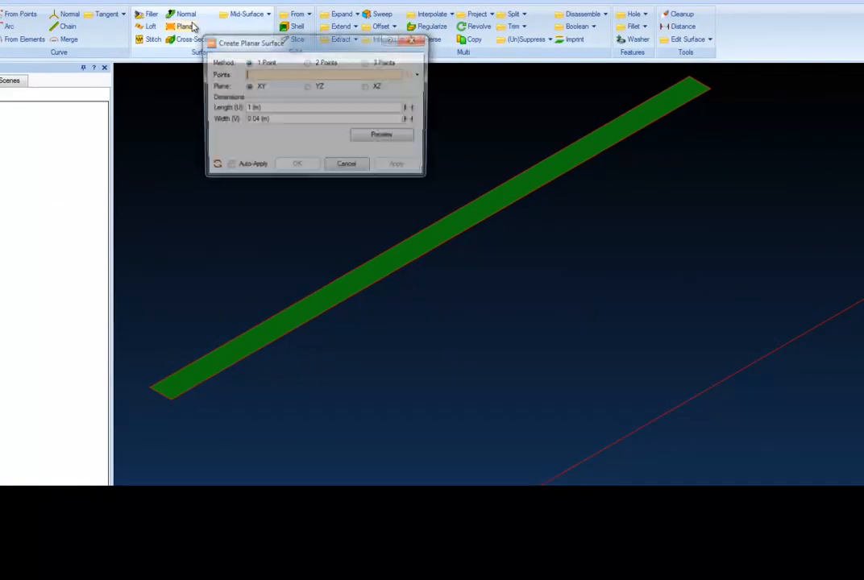
{"action": "type", "text": "0.5 1 "}
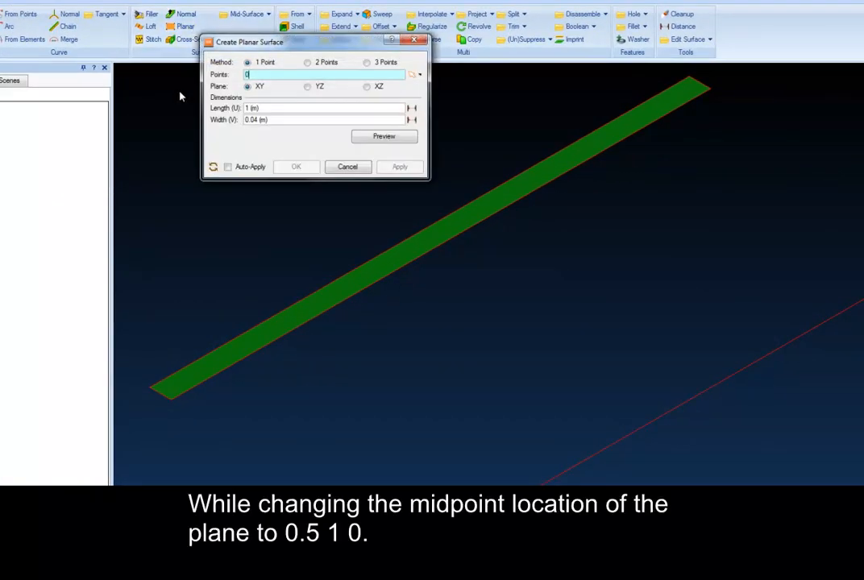
{"action": "type", "text": "0"}
{"action": "left_click", "coordinate": [256, 120]}
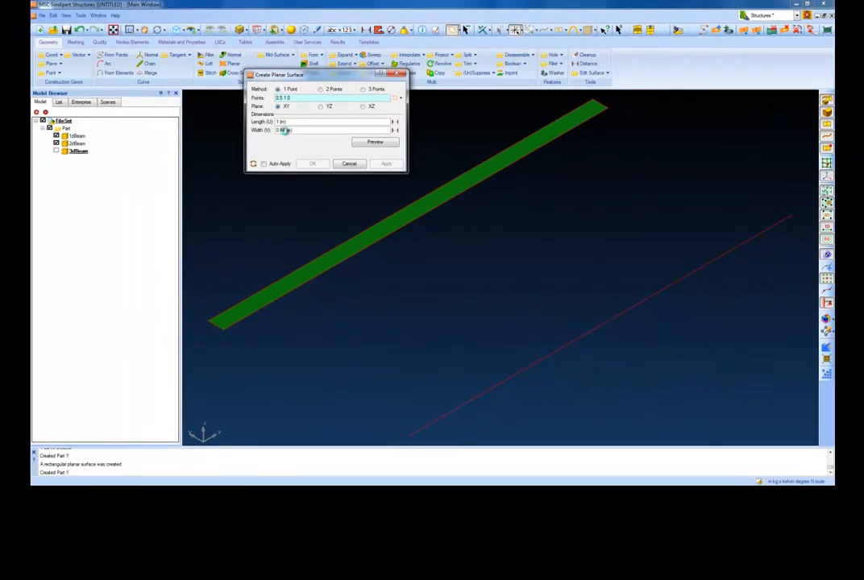
{"action": "left_click", "coordinate": [311, 164]}
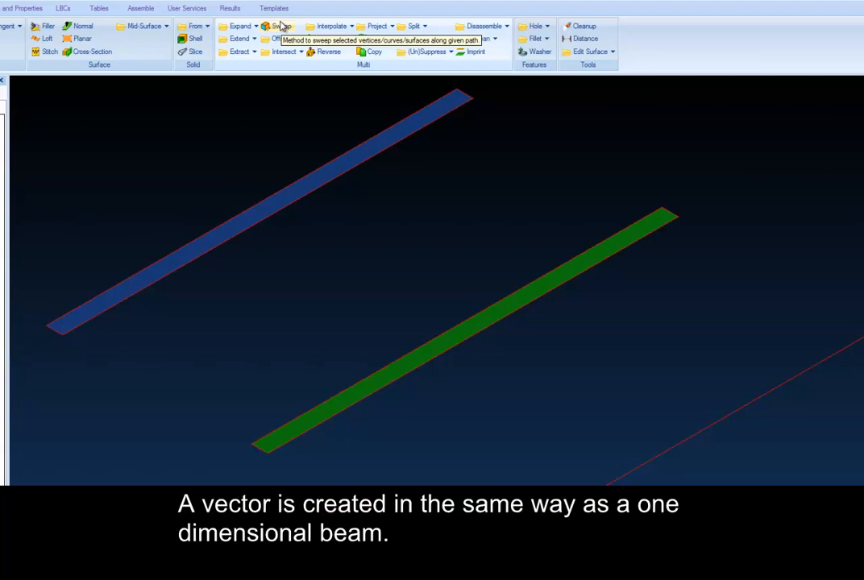
Step: Start a Sweep along two points and define its vector from 0.5 1 0 to 0.5 1 0.1
{"action": "left_click", "coordinate": [281, 26]}
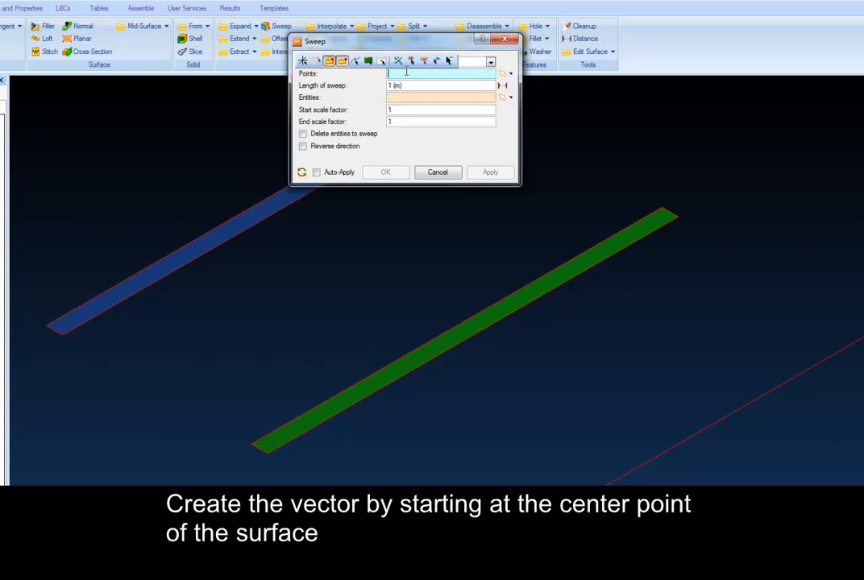
{"action": "type", "text": "0.5"}
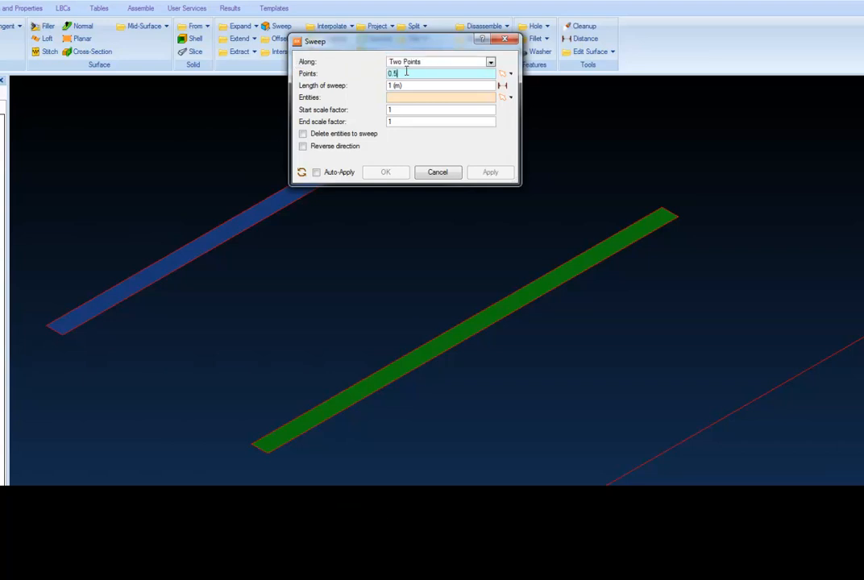
{"action": "type", "text": " 1"}
{"action": "type", "text": " 0"}
{"action": "type", "text": " 0.5"}
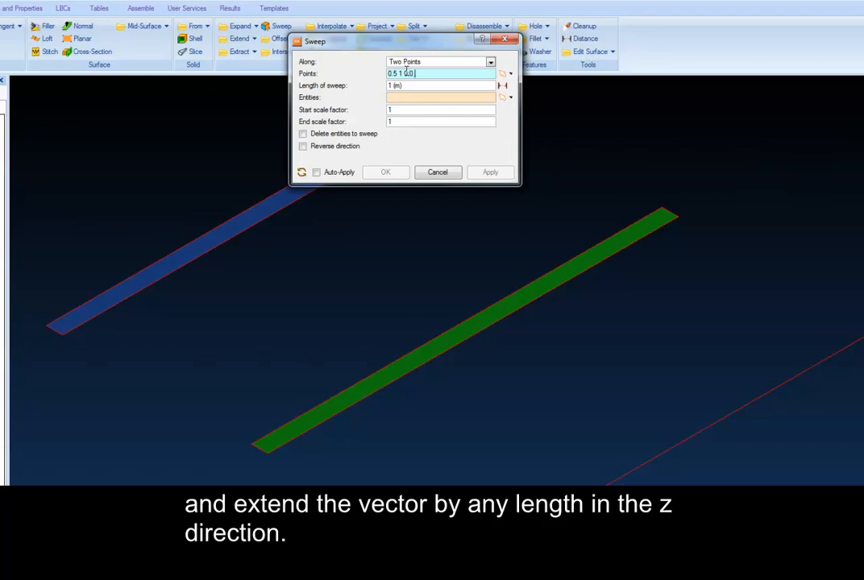
{"action": "type", "text": " 1"}
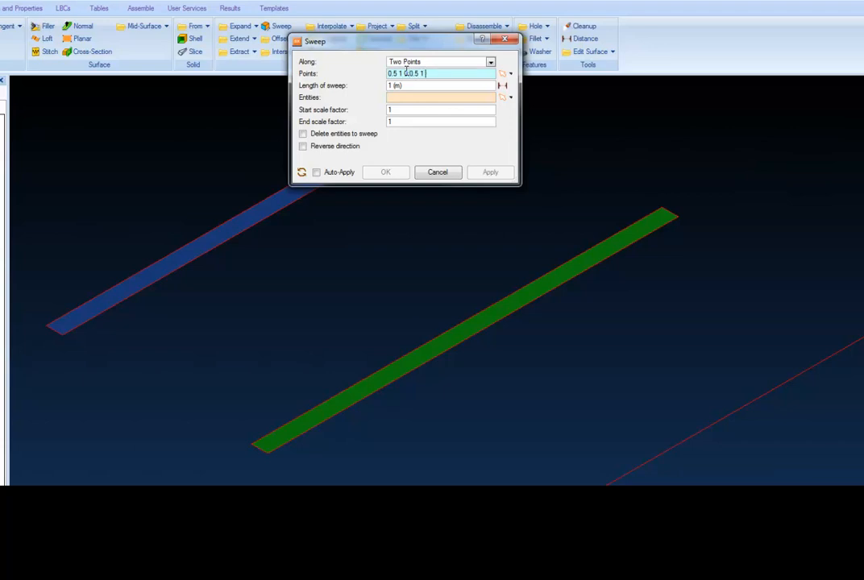
{"action": "type", "text": " 0.1"}
Step: Set the length of the sweep to 0.02 m
{"action": "left_click", "coordinate": [413, 86]}
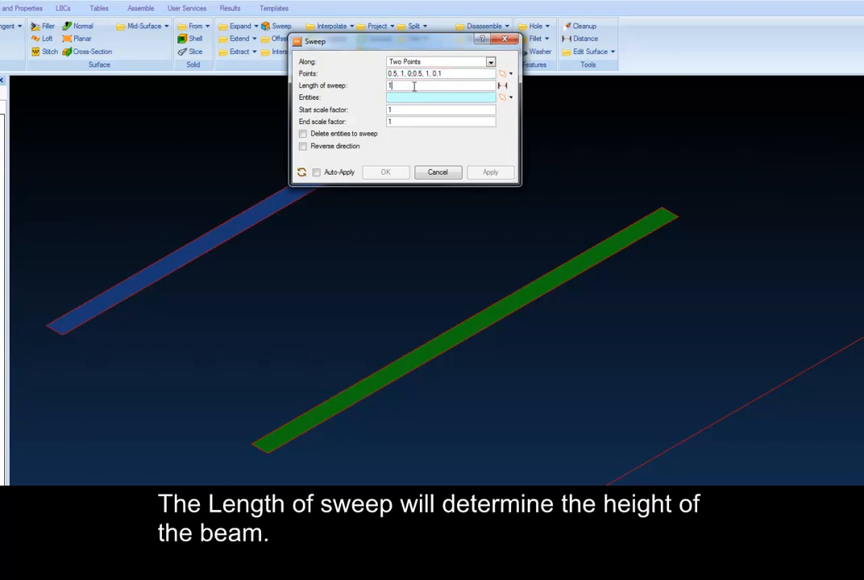
{"action": "key", "text": "BackSpace"}
{"action": "type", "text": "0.02"}
Step: Restrict entity picking to surfaces only and sweep the 3D beam's planar surface into a solid
{"action": "mouse_move", "coordinate": [415, 98]}
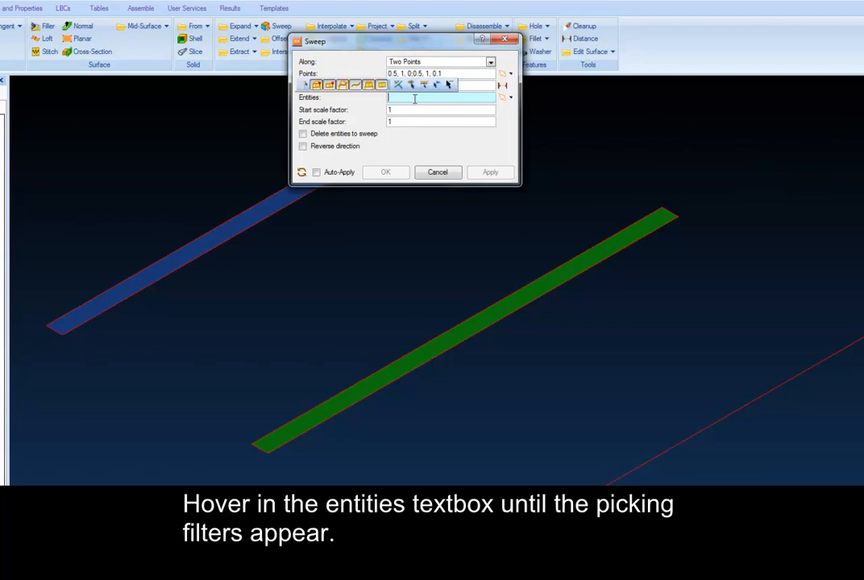
{"action": "left_click", "coordinate": [344, 87]}
{"action": "left_click", "coordinate": [331, 86]}
{"action": "left_click", "coordinate": [318, 87]}
{"action": "left_click", "coordinate": [369, 86]}
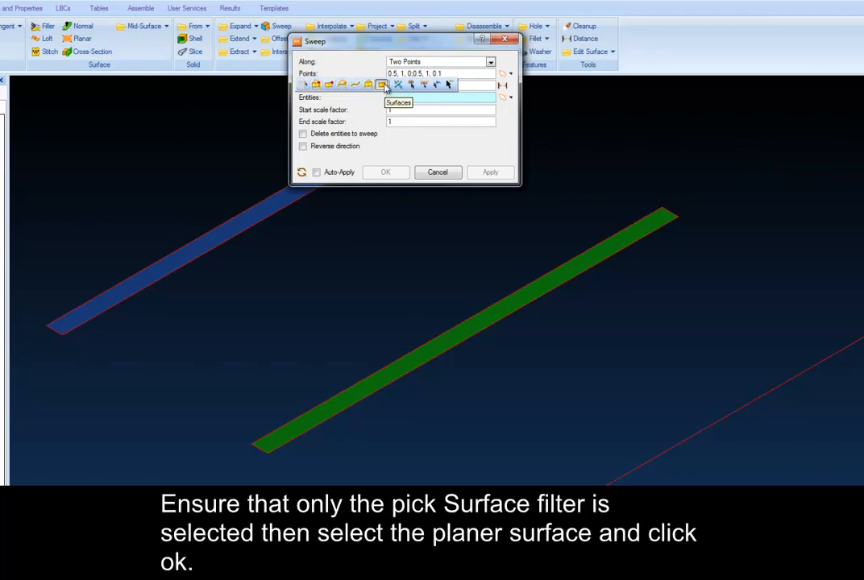
{"action": "left_click", "coordinate": [294, 197]}
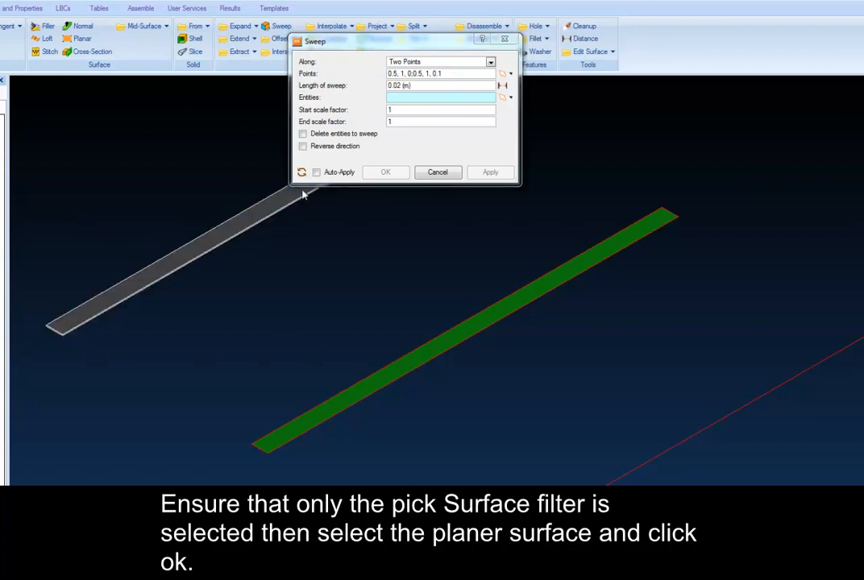
{"action": "left_click", "coordinate": [389, 172]}
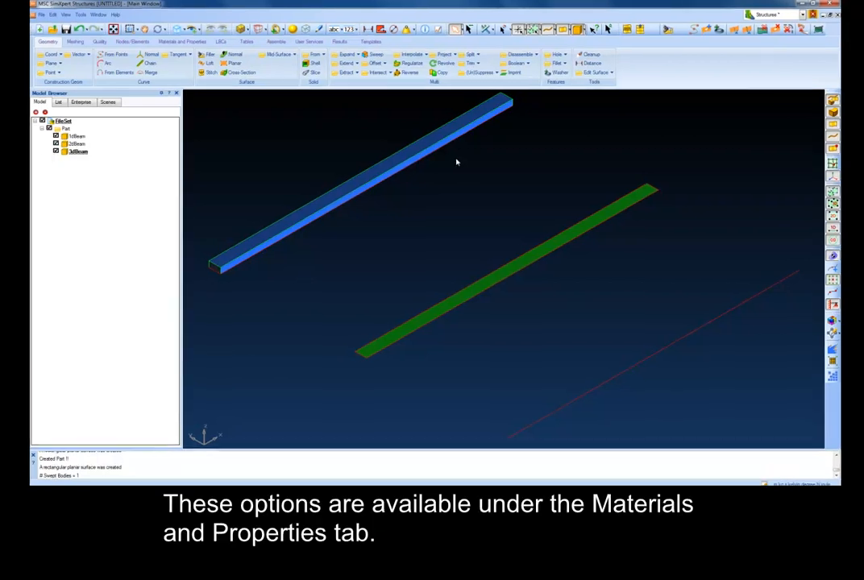
Step: Create an isotropic material named steel with Young's modulus 2e11, Poisson's ratio 0.3 and density 7850
{"action": "left_click", "coordinate": [181, 41]}
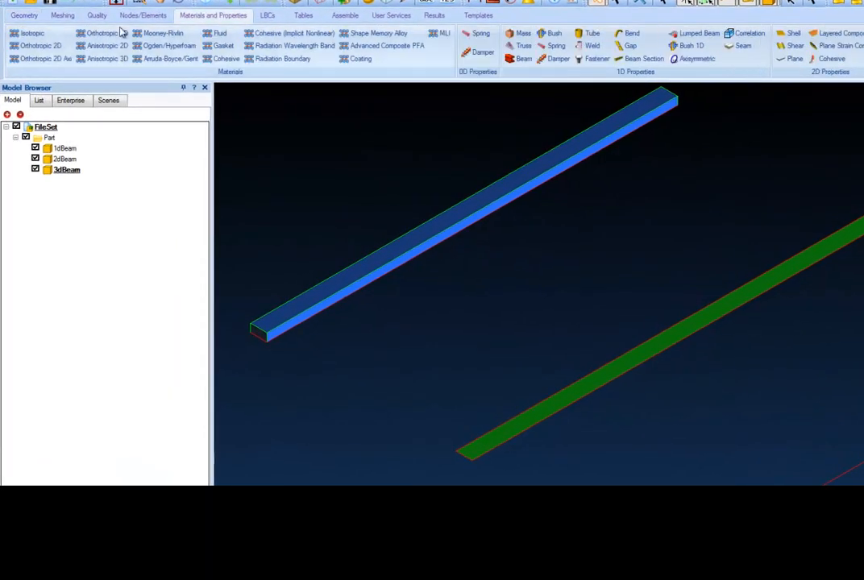
{"action": "left_click", "coordinate": [33, 34]}
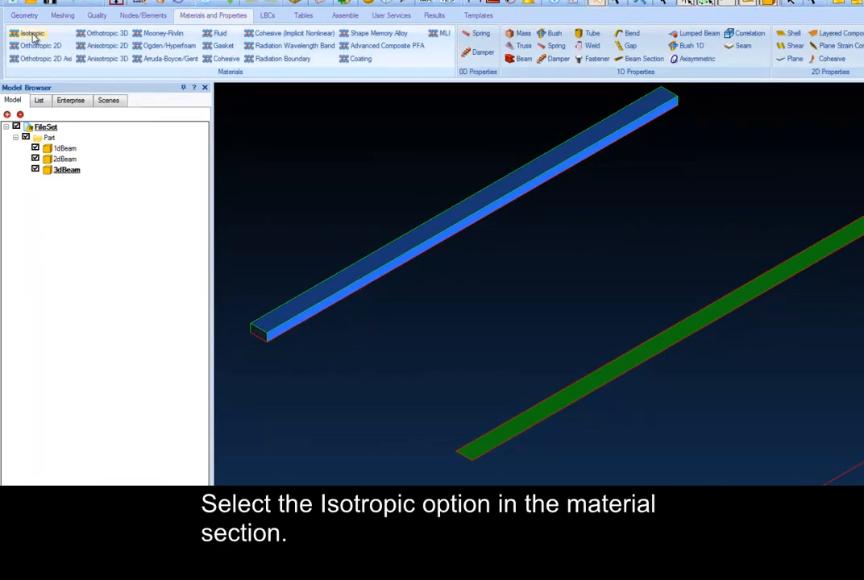
{"action": "type", "text": "stee"}
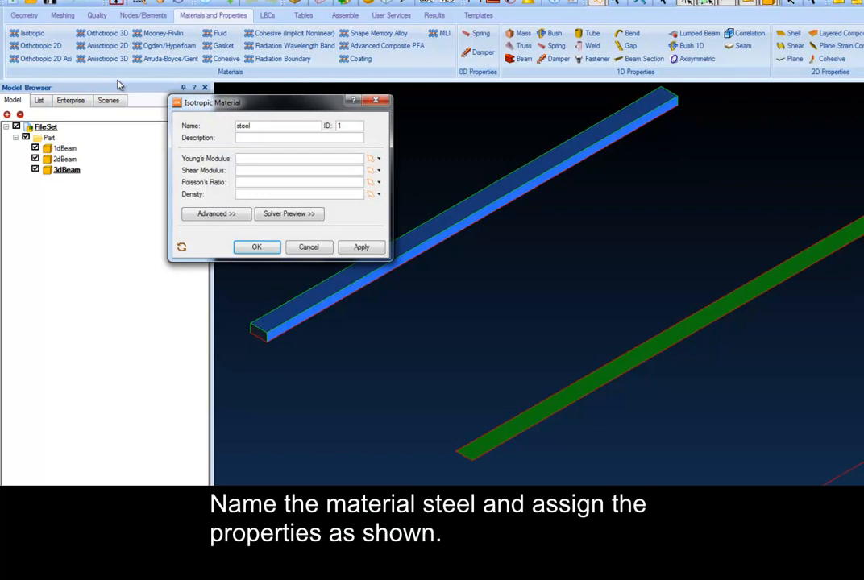
{"action": "type", "text": "l"}
{"action": "left_click", "coordinate": [247, 158]}
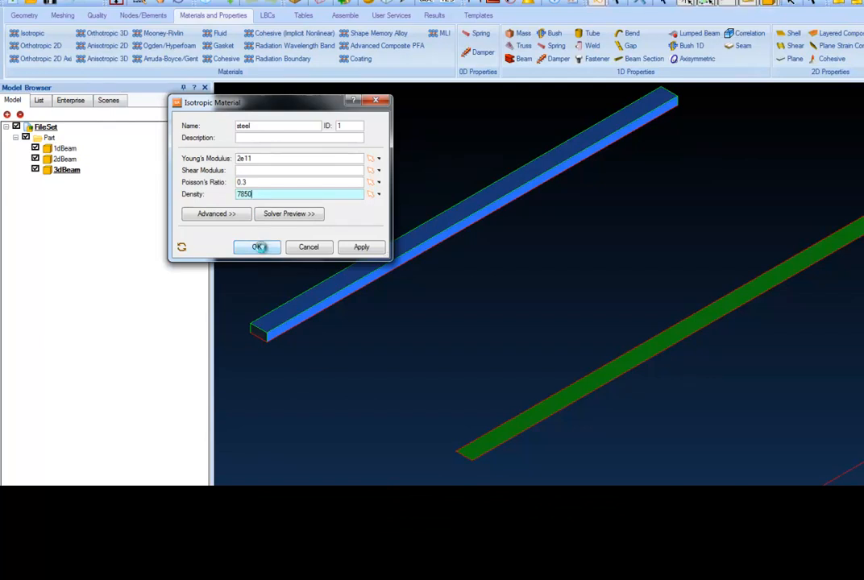
{"action": "left_click", "coordinate": [258, 247]}
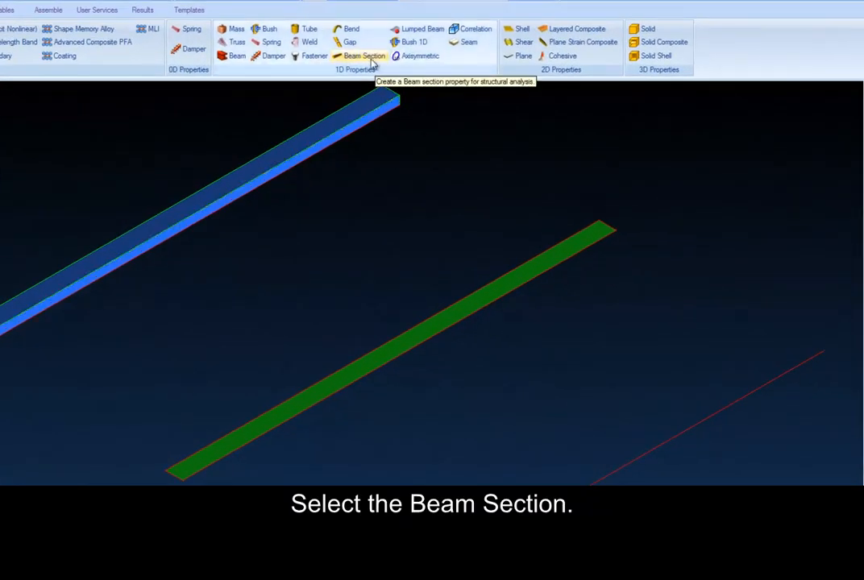
Step: Start a new beam section property and choose BAR as its section type
{"action": "left_click", "coordinate": [364, 56]}
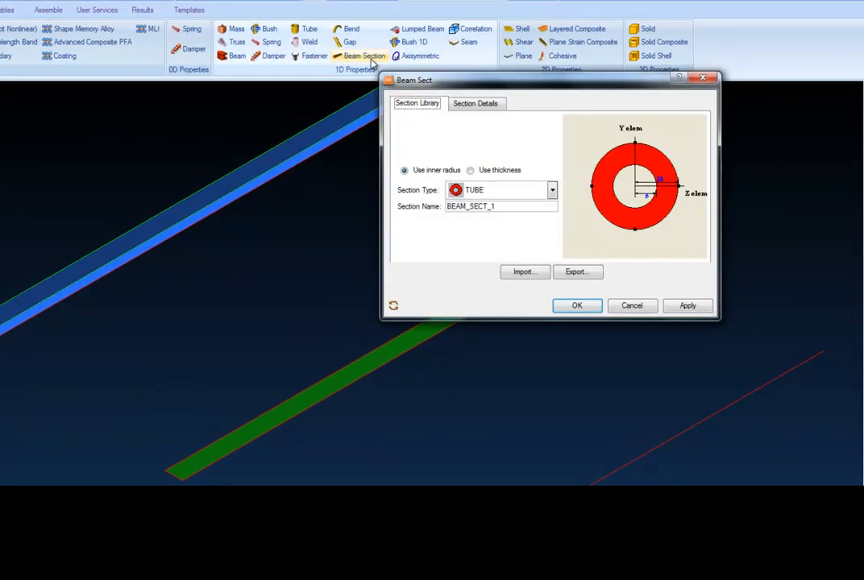
{"action": "left_click", "coordinate": [551, 190]}
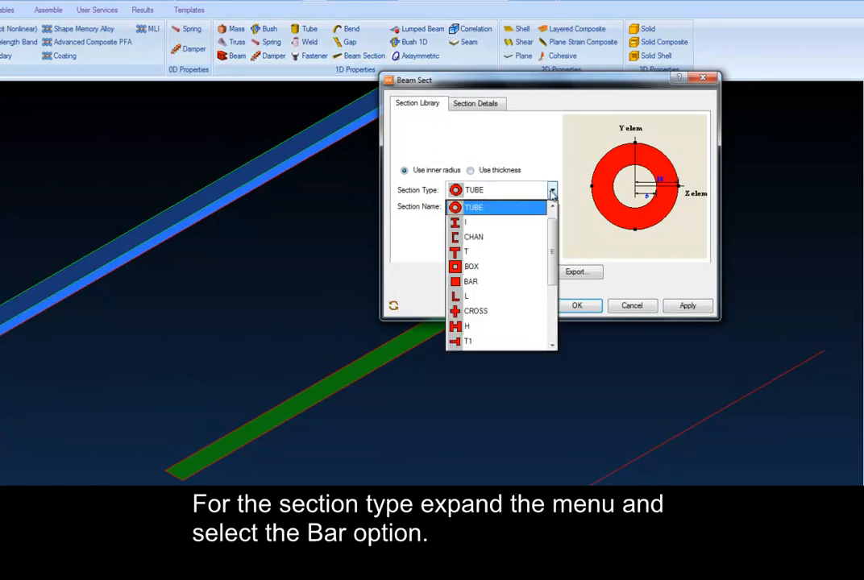
{"action": "left_click", "coordinate": [506, 285]}
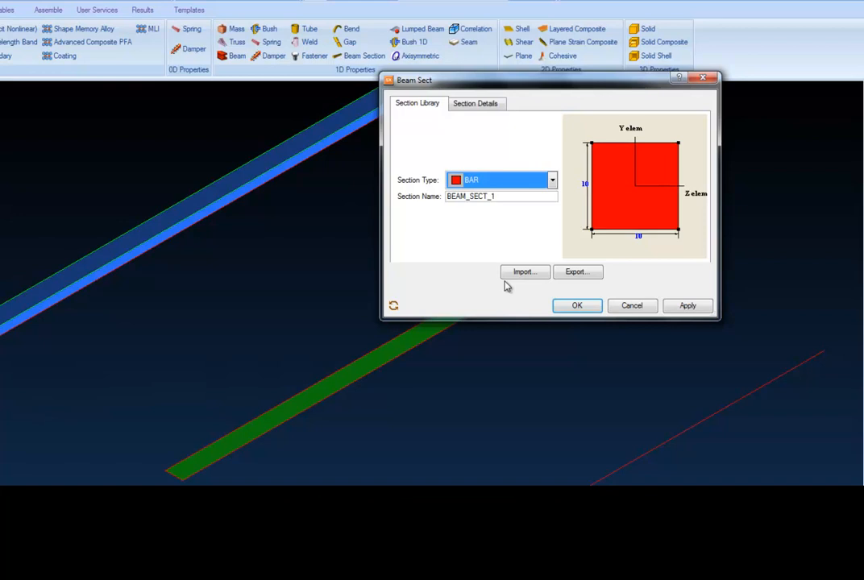
Step: Set the bar section's width to 0.04 and height to 0.02, and create the section
{"action": "left_click", "coordinate": [638, 237]}
{"action": "type", "text": "0."}
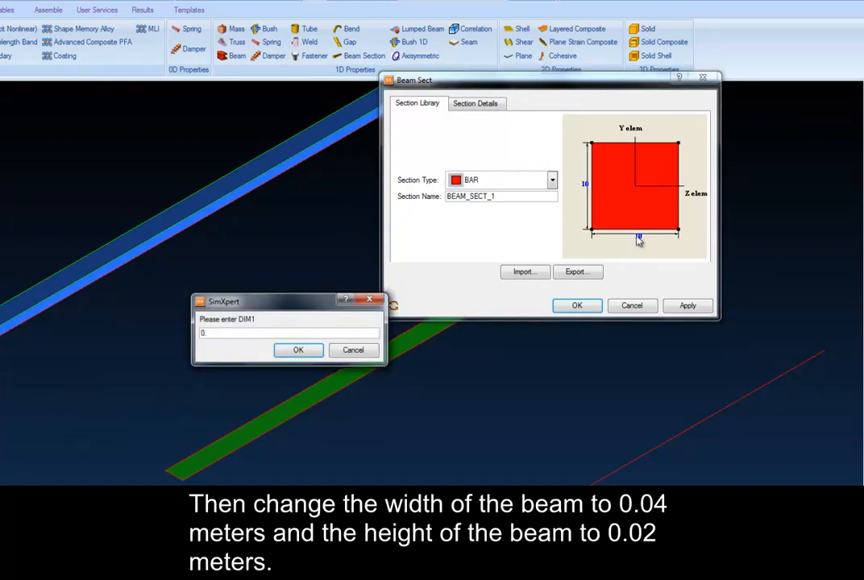
{"action": "type", "text": "04"}
{"action": "key", "text": "Return"}
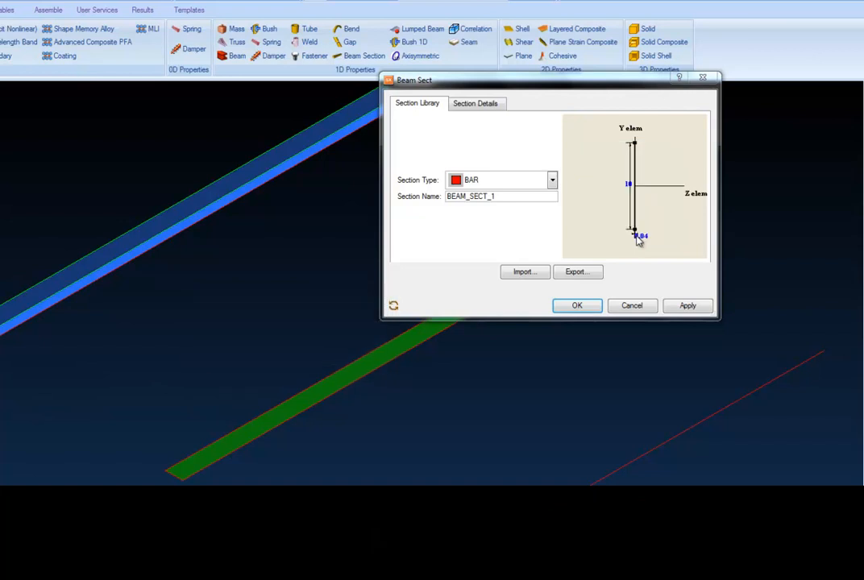
{"action": "double_click", "coordinate": [628, 185]}
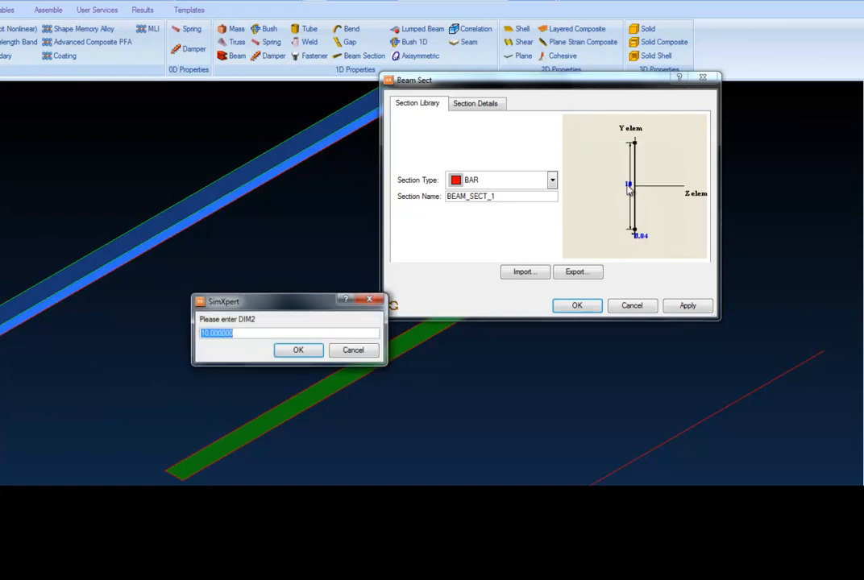
{"action": "type", "text": "0.02"}
{"action": "key", "text": "Return"}
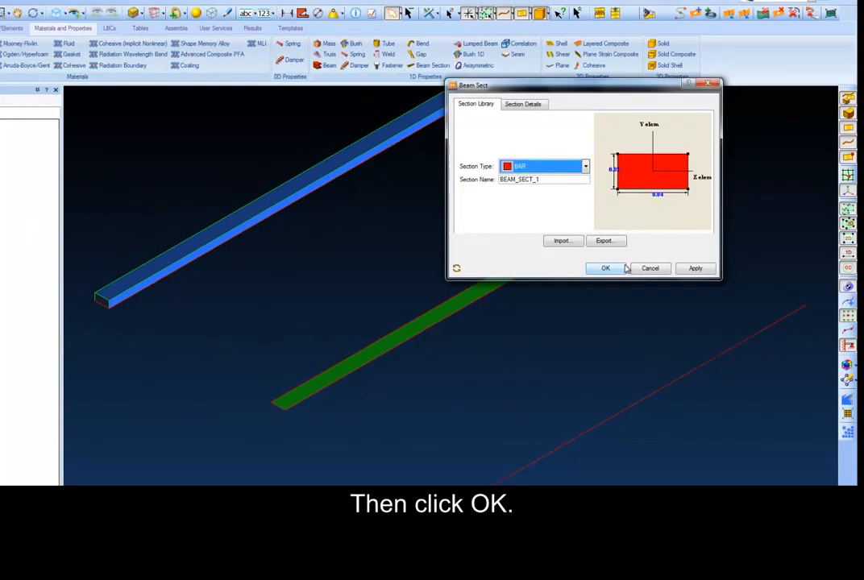
{"action": "left_click", "coordinate": [577, 306]}
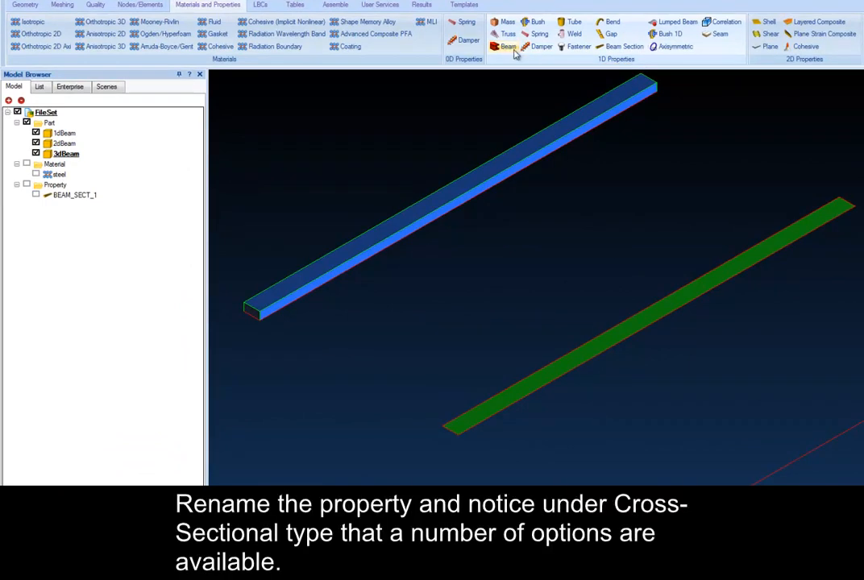
Step: Start a 1D beam property named 1dBeam and set its cross-section type to Library
{"action": "left_click", "coordinate": [508, 47]}
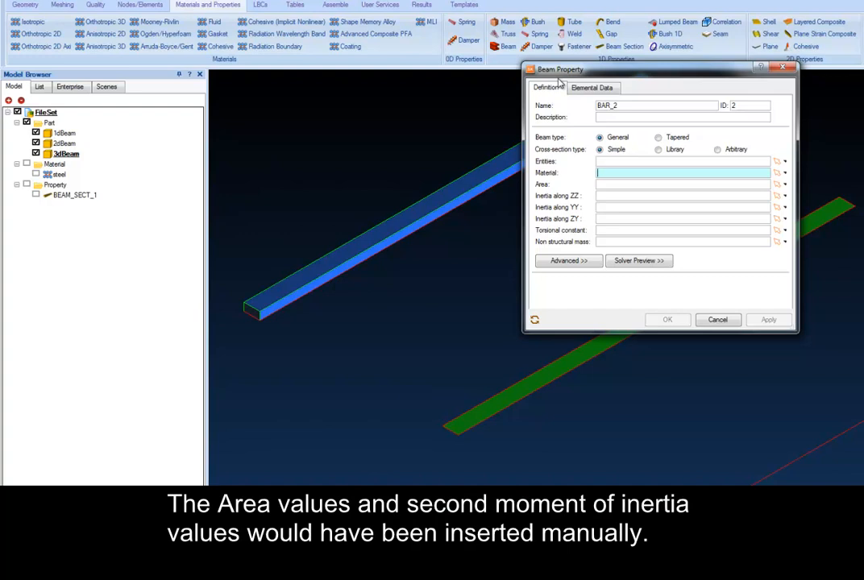
{"action": "double_click", "coordinate": [607, 106]}
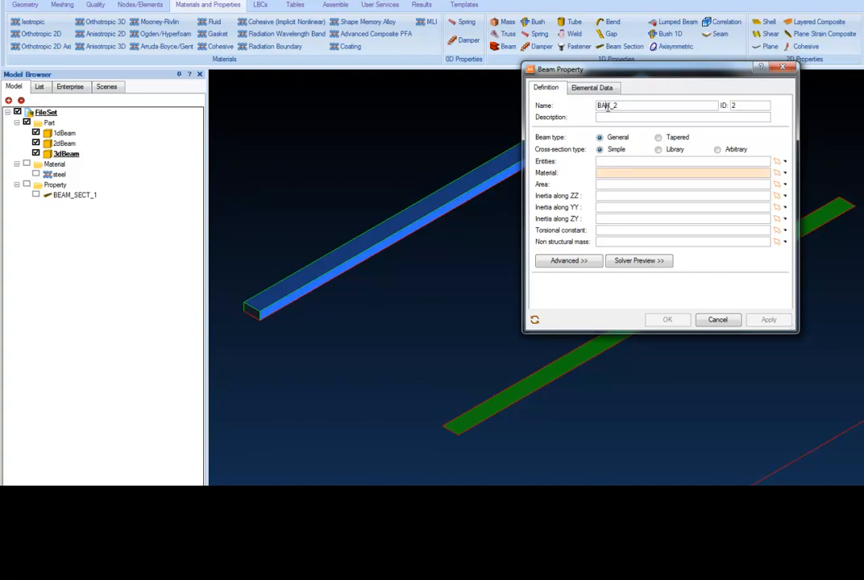
{"action": "type", "text": "1d"}
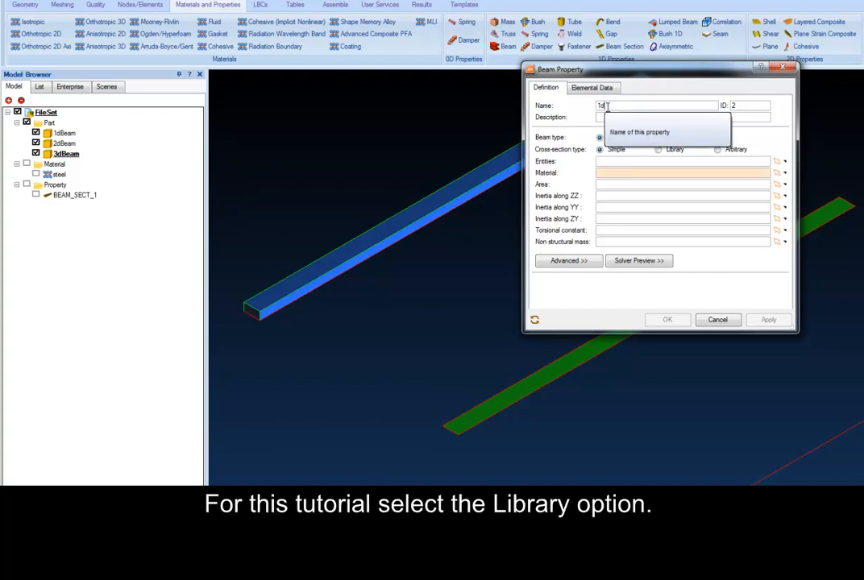
{"action": "type", "text": "Beam"}
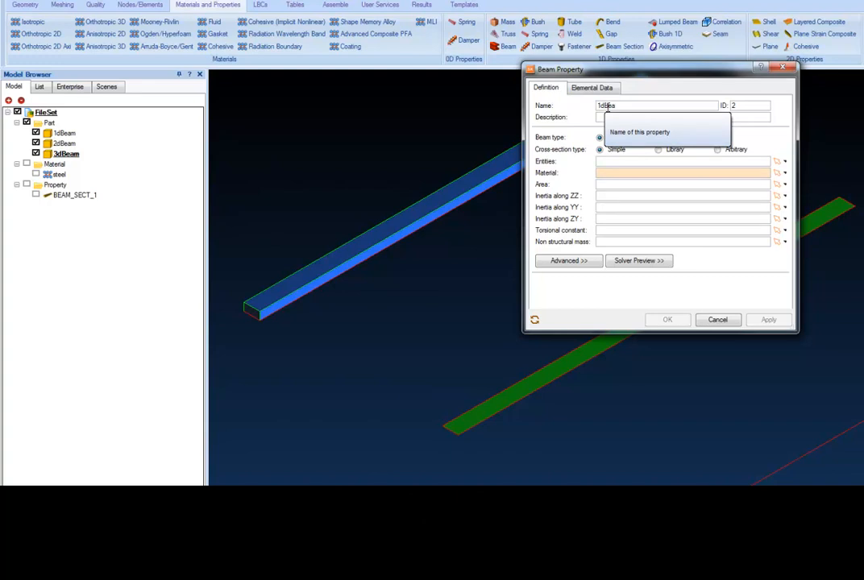
{"action": "left_click", "coordinate": [658, 150]}
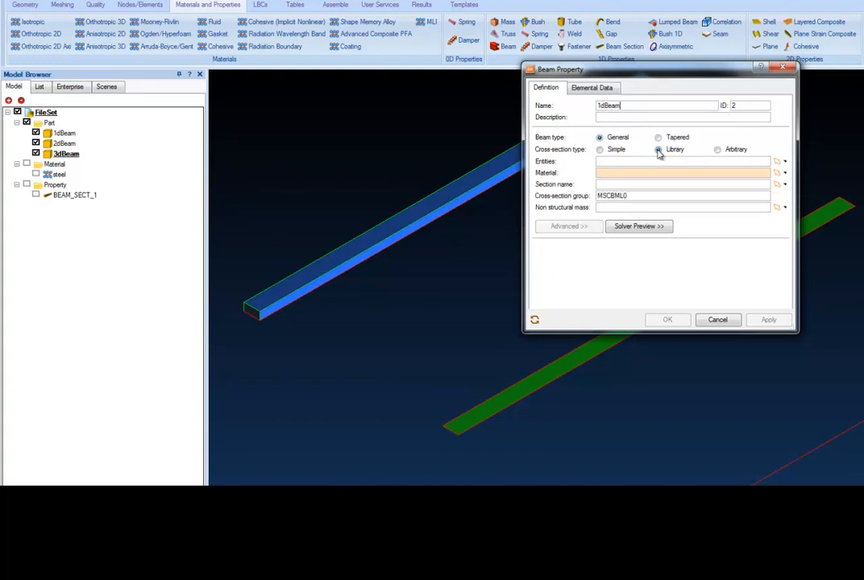
Step: Assign the 1dBeam part, the steel material and the BEAM_SECT_1 section to the beam property
{"action": "left_click", "coordinate": [630, 160]}
{"action": "left_click", "coordinate": [63, 133]}
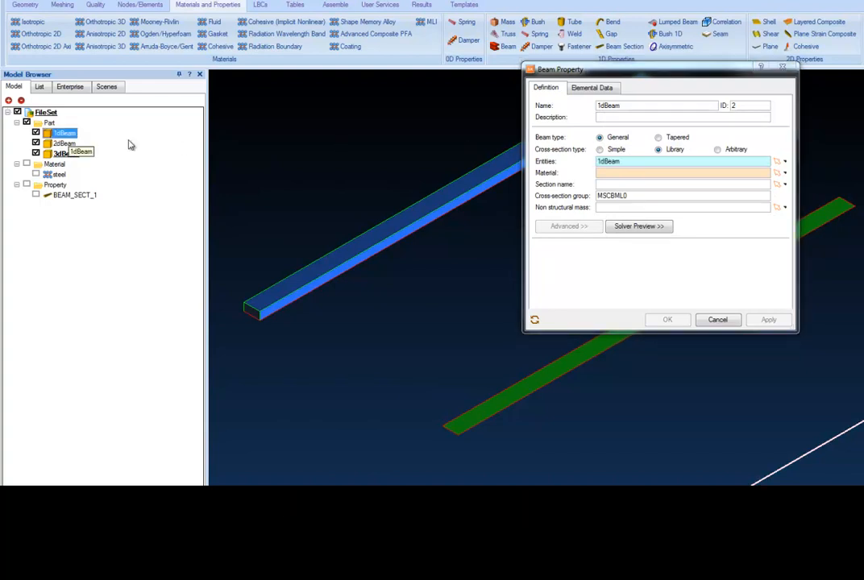
{"action": "left_click", "coordinate": [601, 173]}
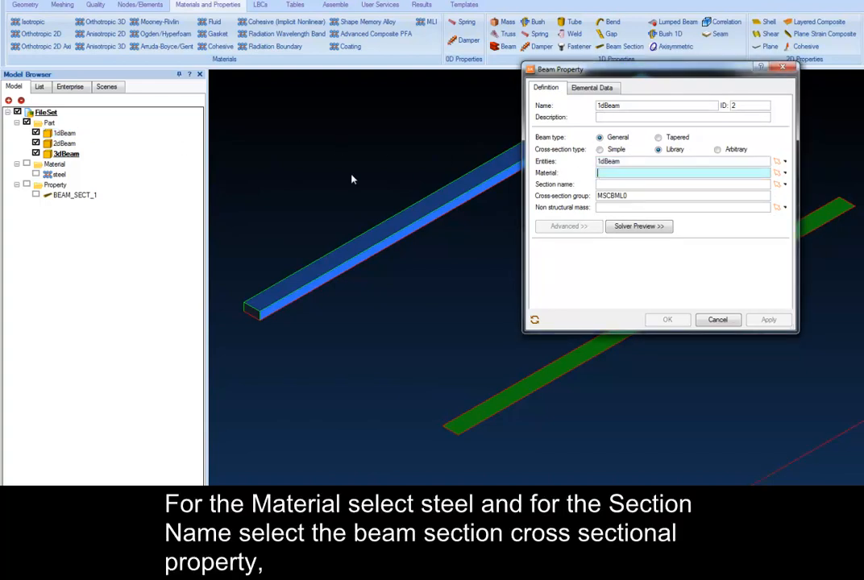
{"action": "left_click", "coordinate": [59, 175]}
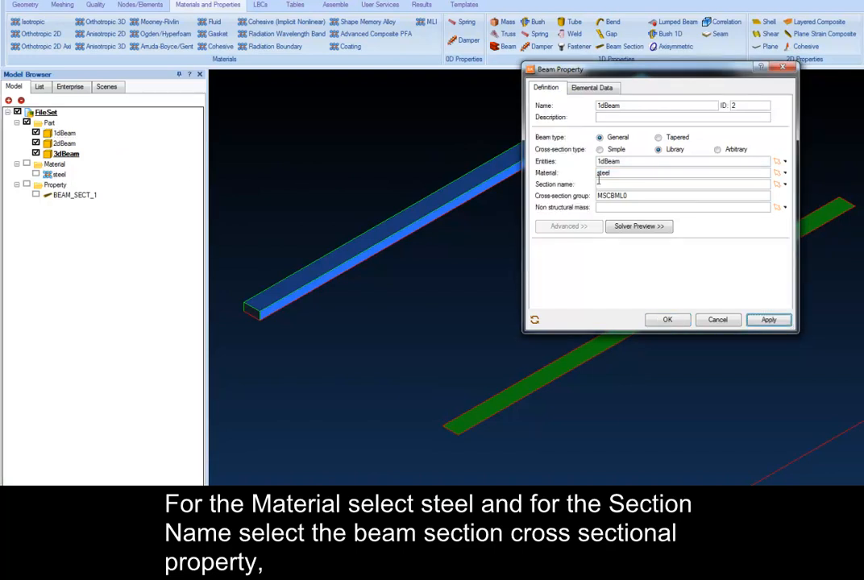
{"action": "left_click", "coordinate": [87, 195]}
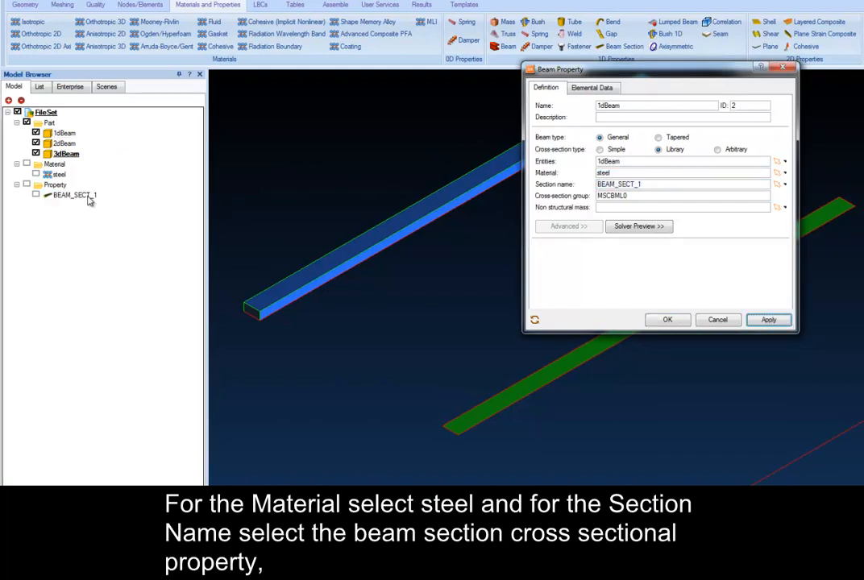
Step: Set the beam property's orientation vector to 0, 0, 1 and create the property
{"action": "left_click", "coordinate": [596, 88]}
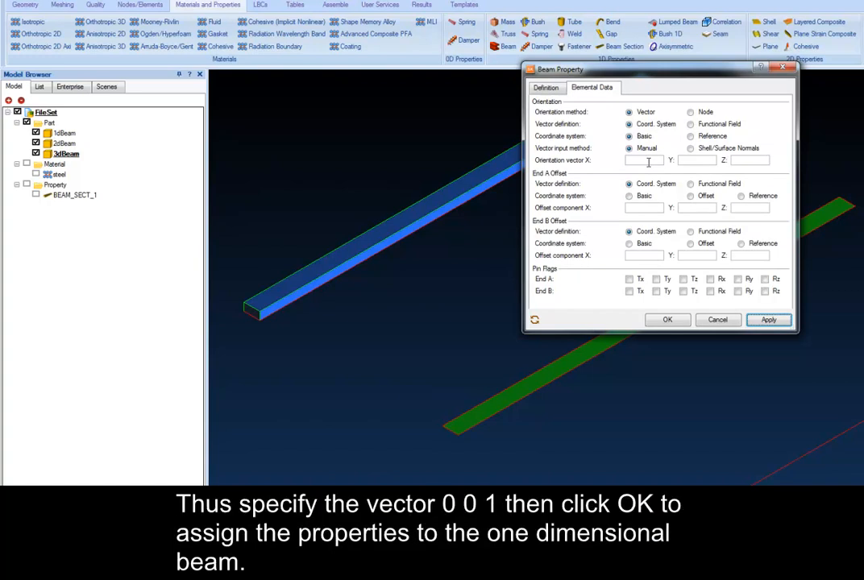
{"action": "left_click", "coordinate": [648, 161]}
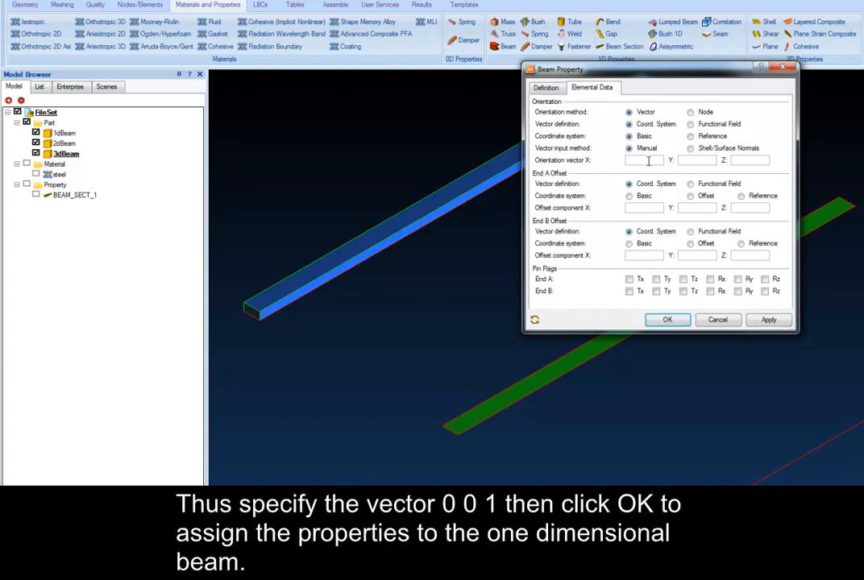
{"action": "type", "text": "0"}
{"action": "left_click", "coordinate": [685, 161]}
{"action": "type", "text": "0"}
{"action": "left_click", "coordinate": [747, 162]}
{"action": "type", "text": "1"}
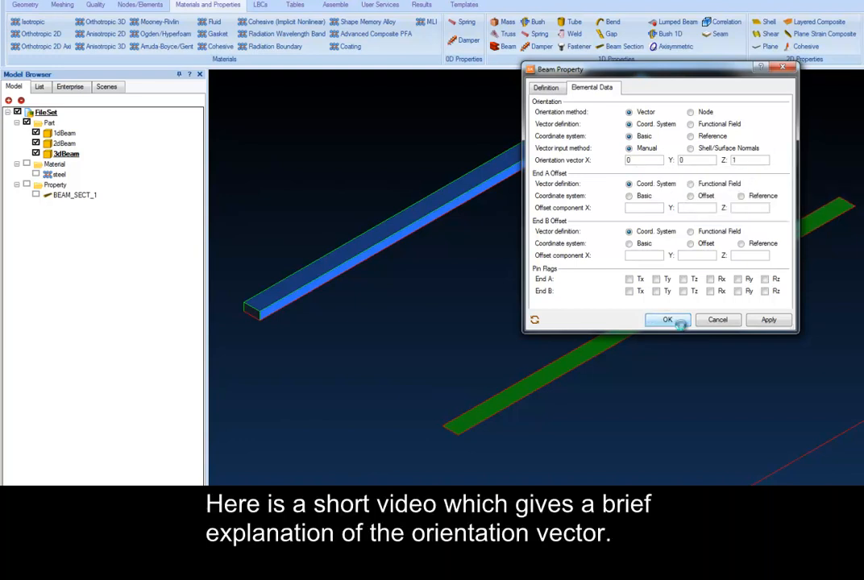
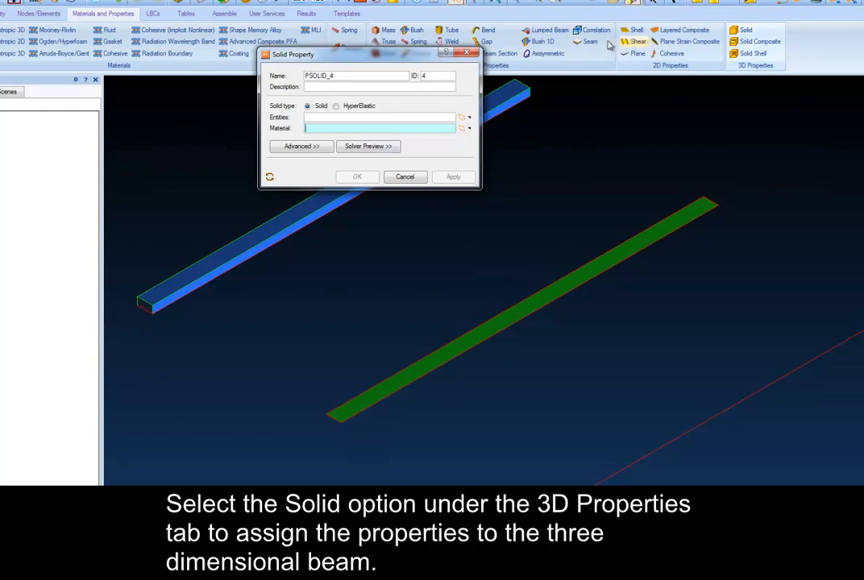
Step: Name the solid property 3dBeam and assign it the 3dBeam part and the steel material
{"action": "double_click", "coordinate": [353, 76]}
{"action": "type", "text": "3dBeam"}
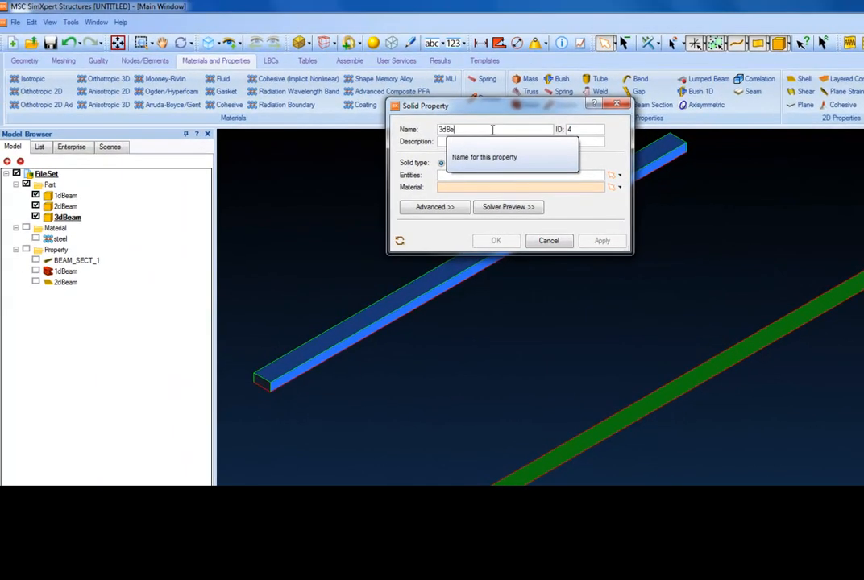
{"action": "left_click", "coordinate": [449, 177]}
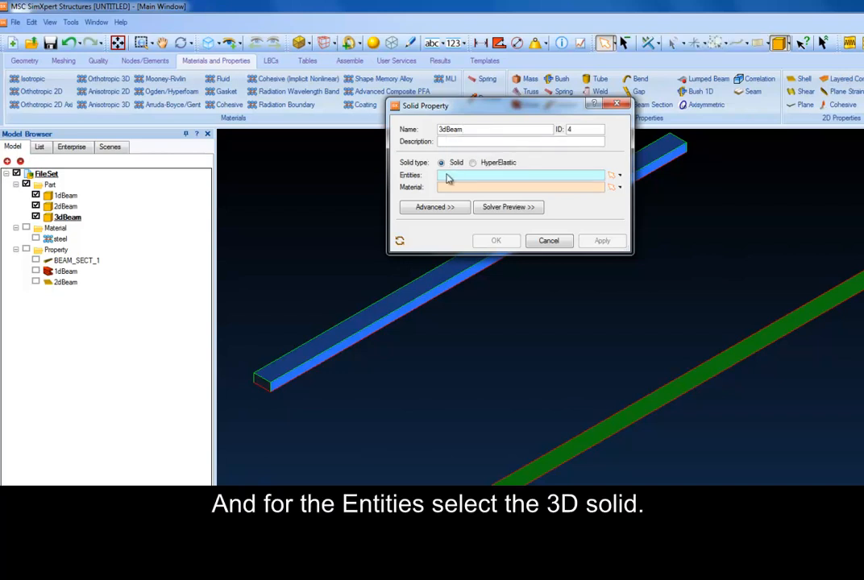
{"action": "left_click", "coordinate": [68, 218]}
{"action": "left_click", "coordinate": [459, 189]}
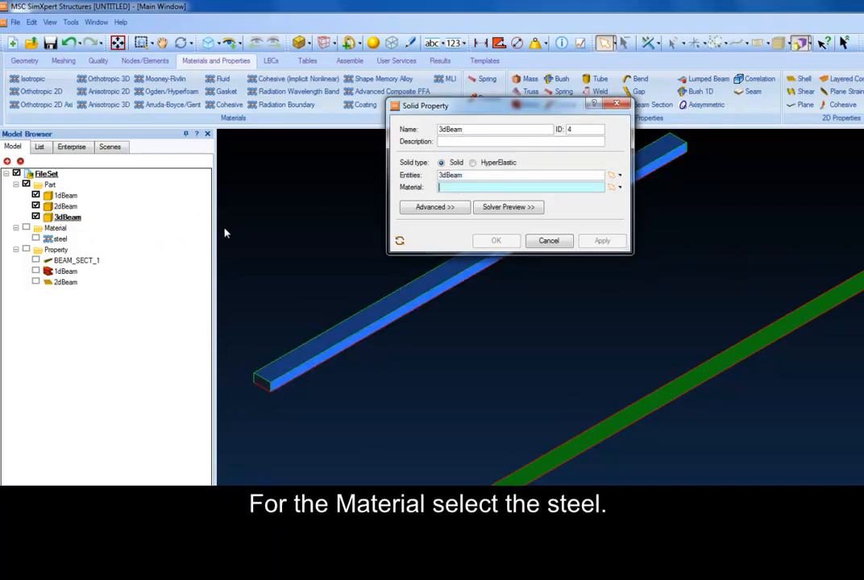
{"action": "left_click", "coordinate": [60, 239]}
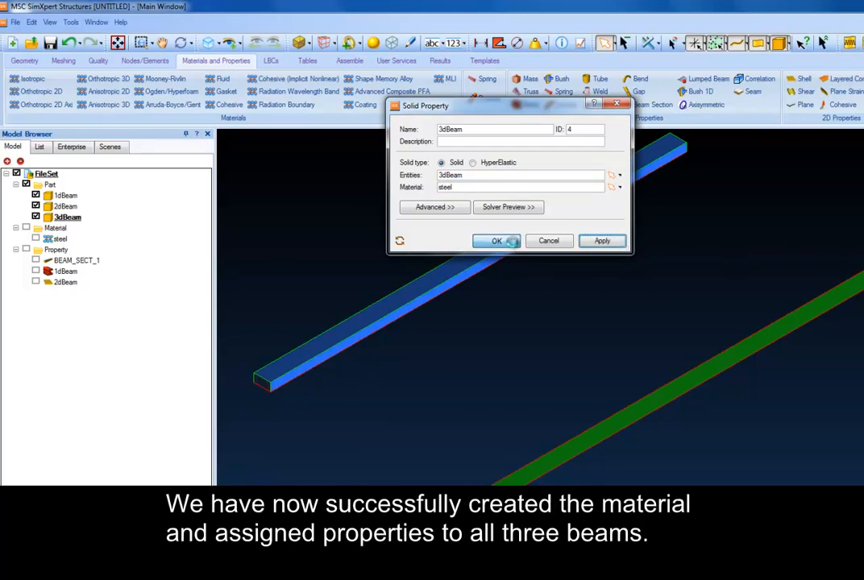
Step: Create the 3dBeam solid property with the entered settings
{"action": "left_click", "coordinate": [496, 241]}
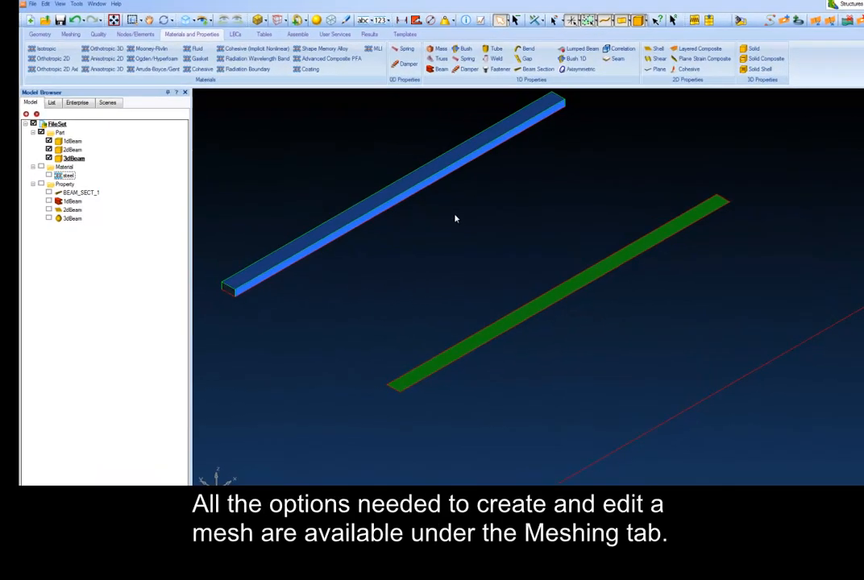
Step: Mesh the 1D beam curve with linear elements using the 1dBeam element property, and turn on detailed rendering
{"action": "left_click", "coordinate": [61, 16]}
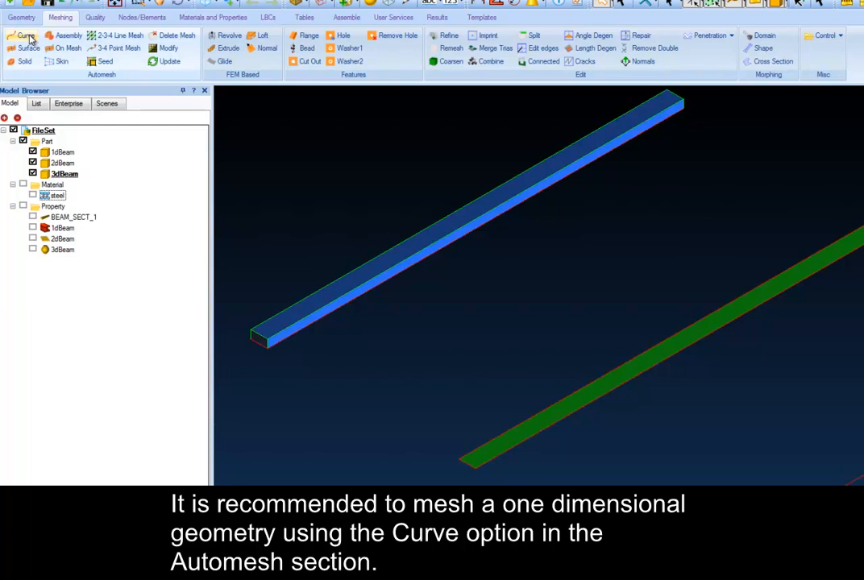
{"action": "left_click", "coordinate": [28, 37]}
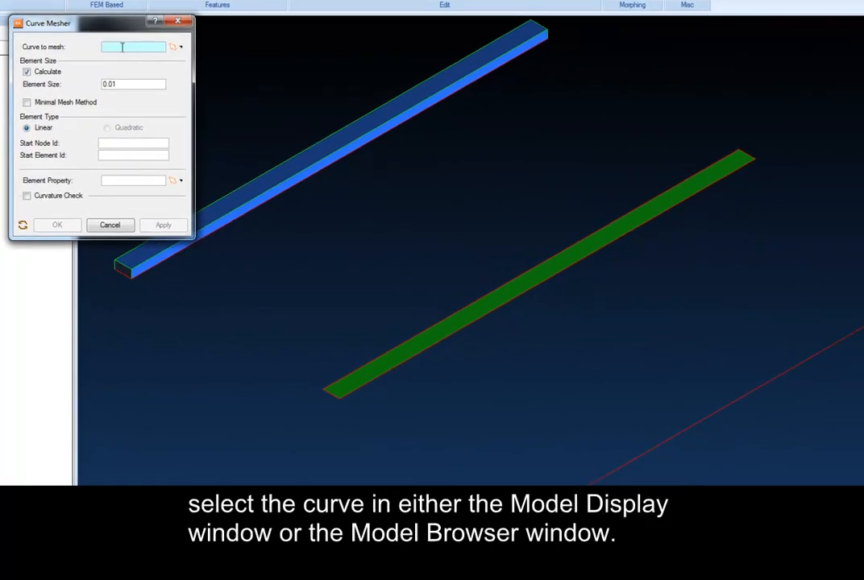
{"action": "left_click", "coordinate": [712, 413]}
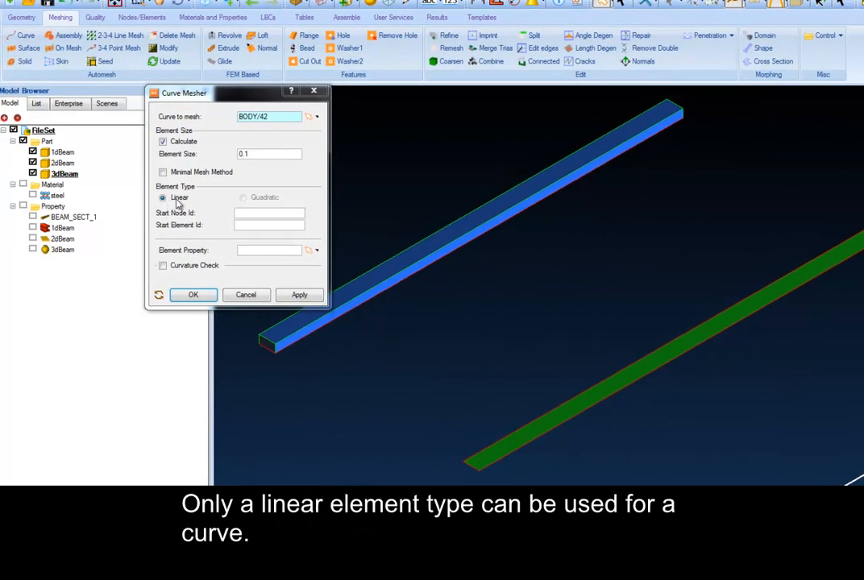
{"action": "left_click", "coordinate": [255, 251]}
{"action": "left_click", "coordinate": [61, 228]}
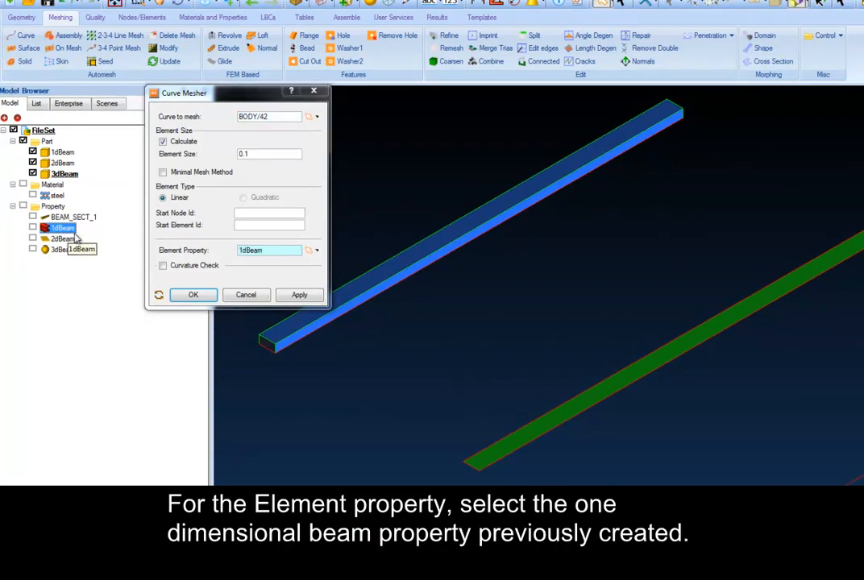
{"action": "left_click", "coordinate": [192, 295]}
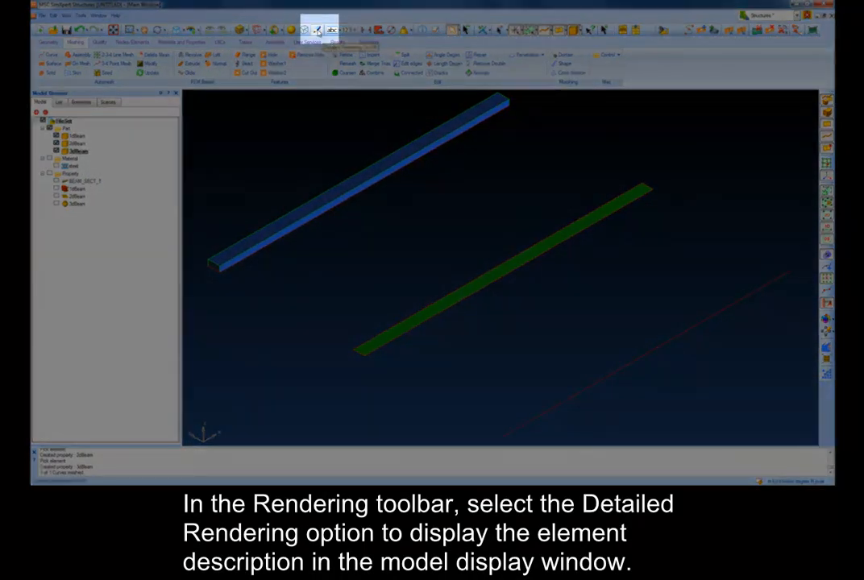
{"action": "left_click", "coordinate": [317, 30]}
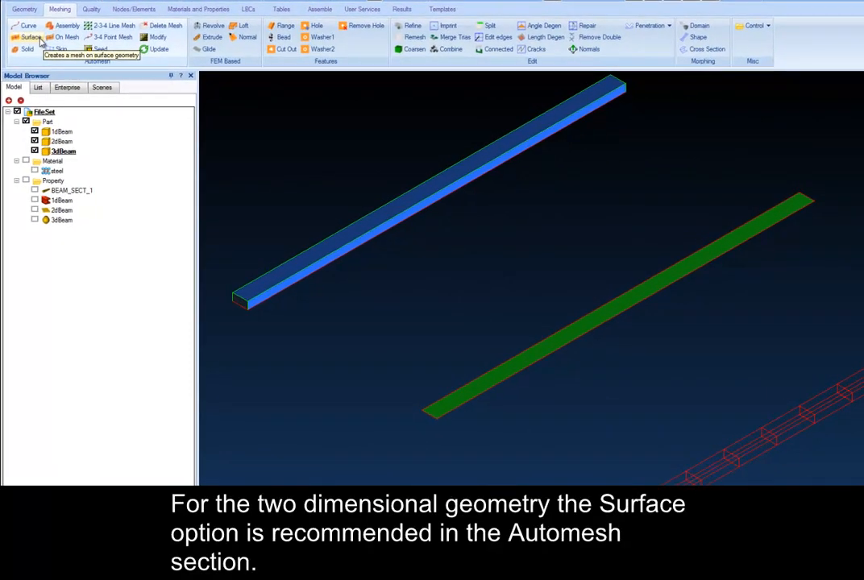
Step: Mesh the 2D beam surface with an element size of 0.01, keeping the Mixed mesh type and AutoDecide method
{"action": "left_click", "coordinate": [40, 40]}
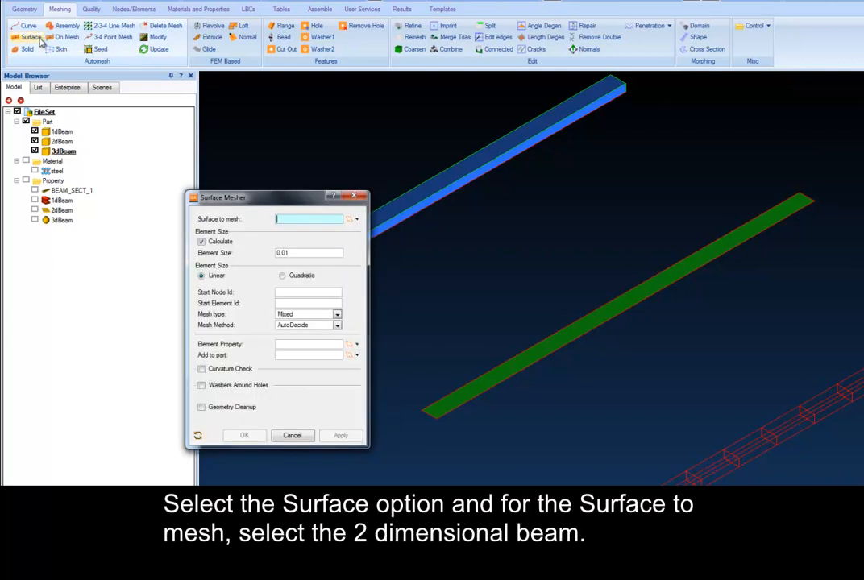
{"action": "left_click", "coordinate": [550, 345]}
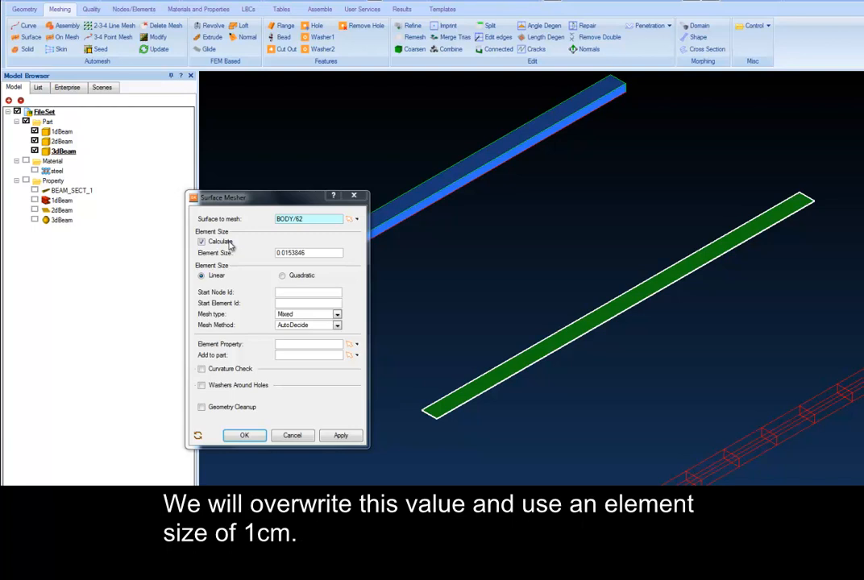
{"action": "left_click_drag", "start_coordinate": [287, 253], "coordinate": [310, 253]}
{"action": "key", "text": "BackSpace"}
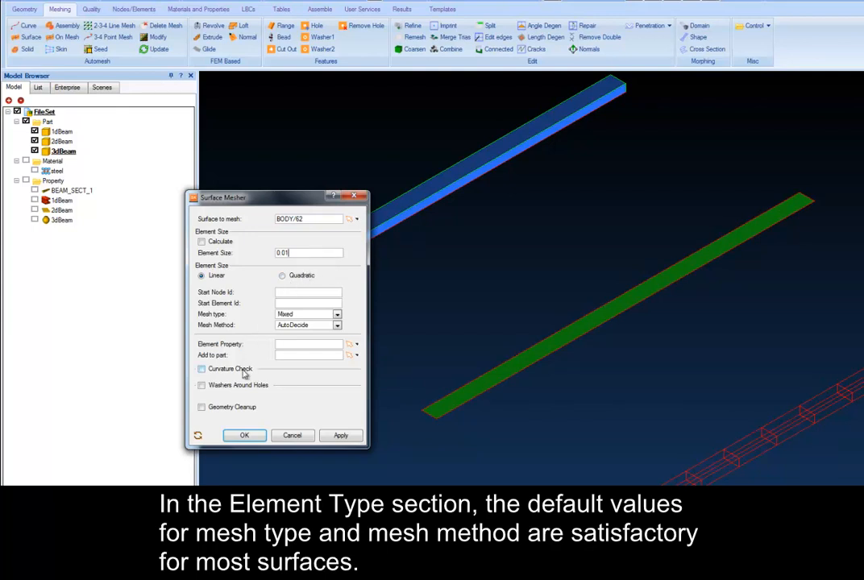
{"action": "left_click", "coordinate": [243, 435]}
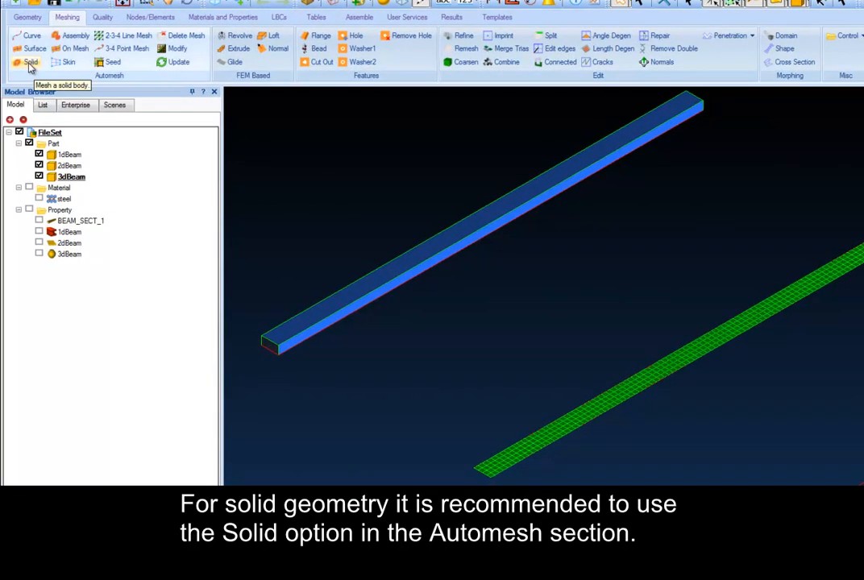
Step: Mesh the 3D beam solid with quadratic tet elements of size 0.01 and the curvature check disabled
{"action": "left_click", "coordinate": [30, 64]}
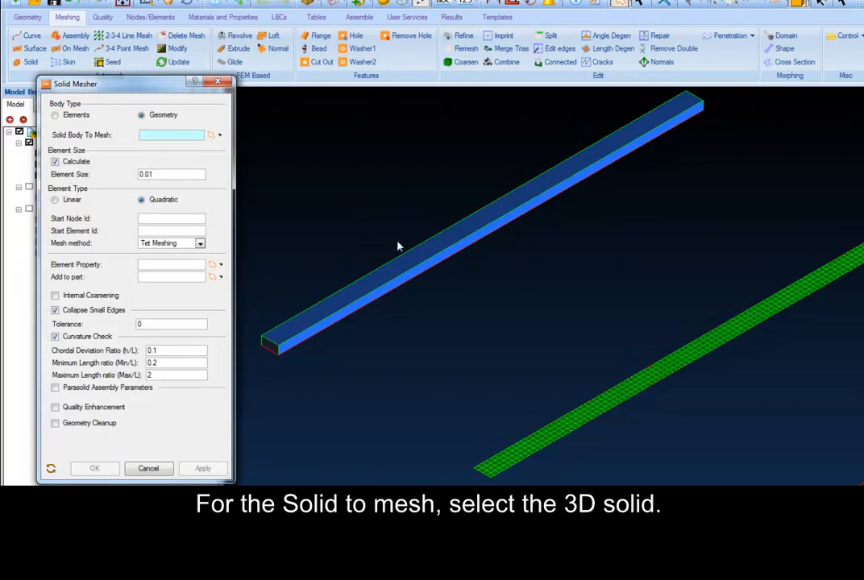
{"action": "left_click", "coordinate": [387, 280]}
{"action": "left_click_drag", "start_coordinate": [148, 174], "coordinate": [221, 189]}
{"action": "type", "text": "1"}
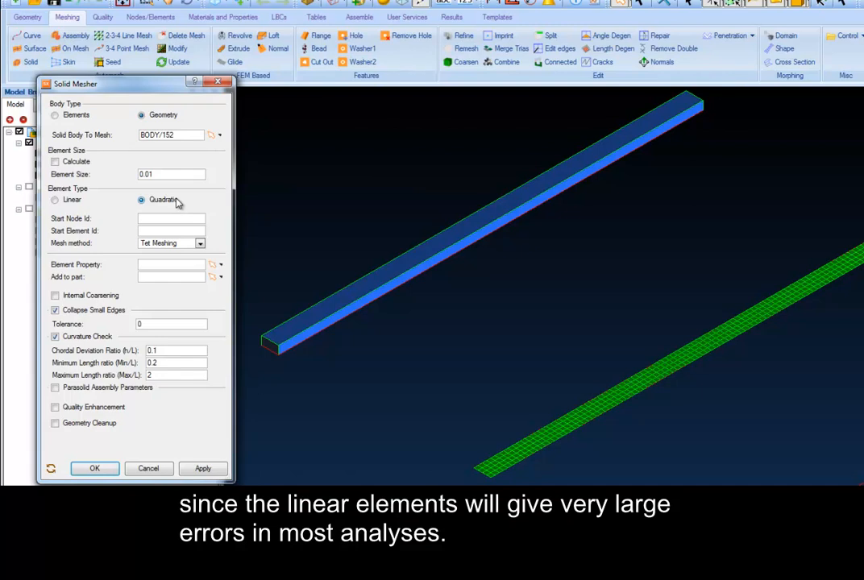
{"action": "left_click", "coordinate": [55, 337]}
{"action": "left_click", "coordinate": [96, 433]}
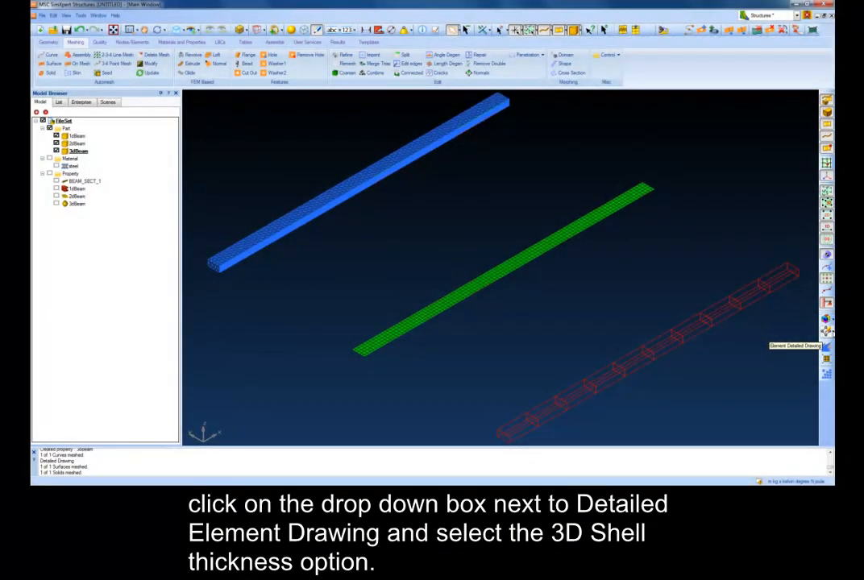
Step: Display the 3D shell thickness to compare the 2D and 3D beam meshes, and turn the display off again
{"action": "left_click", "coordinate": [830, 331]}
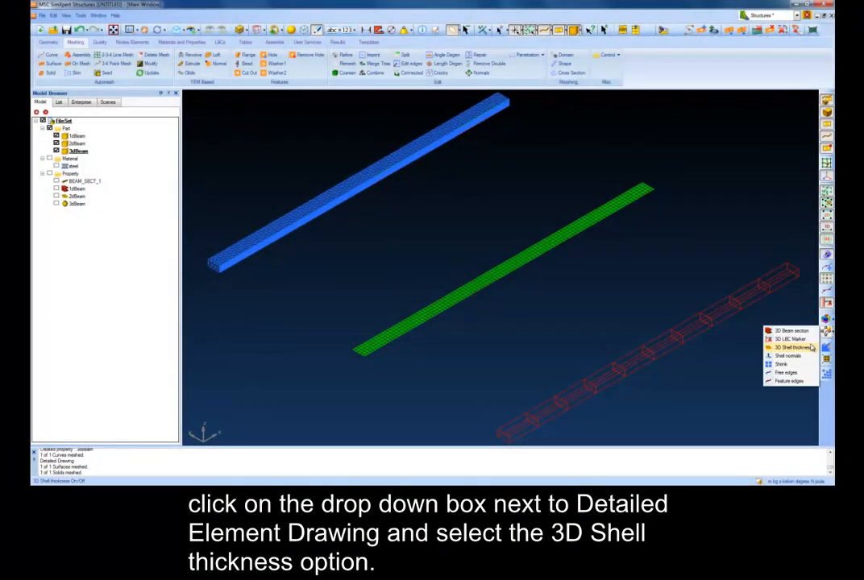
{"action": "left_click", "coordinate": [809, 347]}
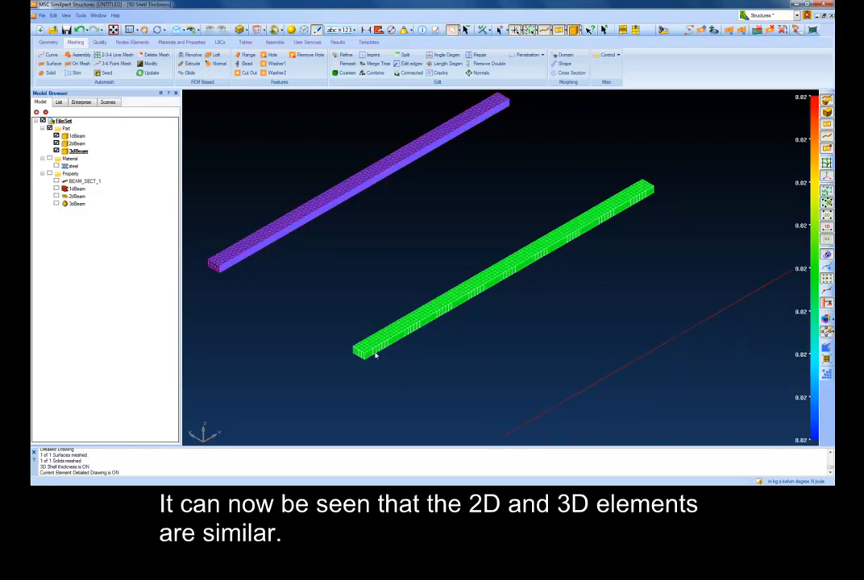
{"action": "left_click", "coordinate": [828, 331]}
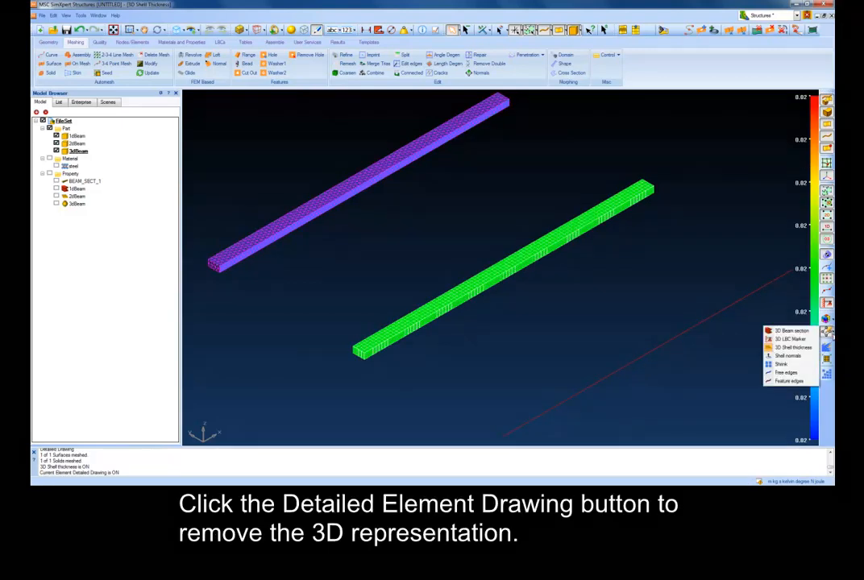
{"action": "left_click", "coordinate": [794, 347]}
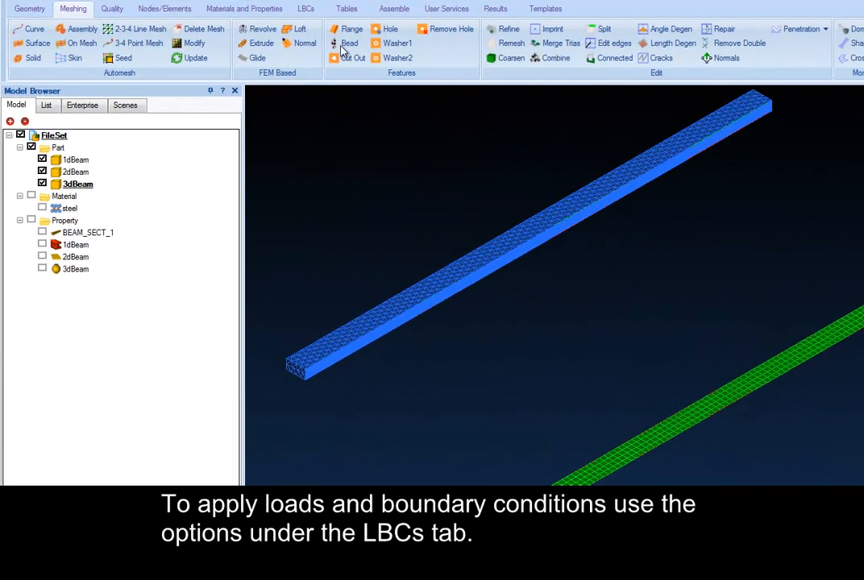
Step: Apply a fixed constraint to the left end node of the 1D beam
{"action": "left_click", "coordinate": [307, 10]}
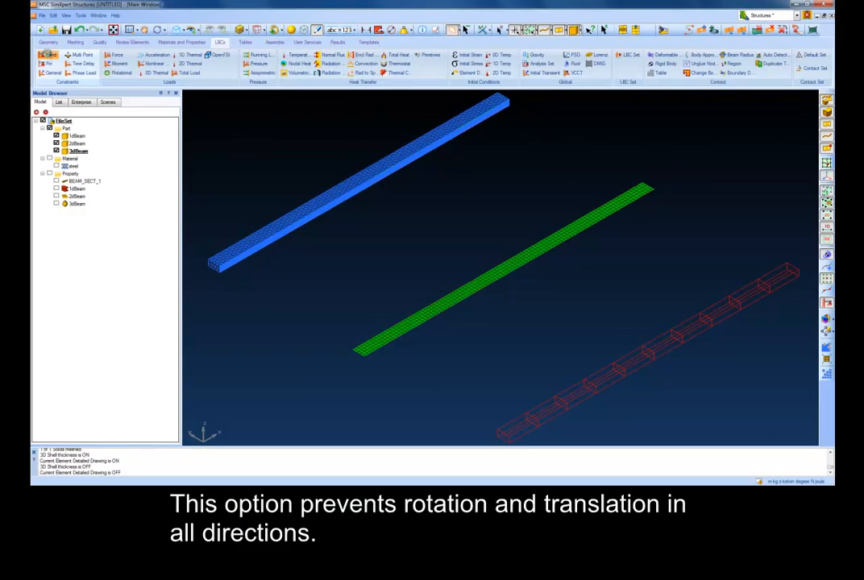
{"action": "left_click", "coordinate": [48, 54]}
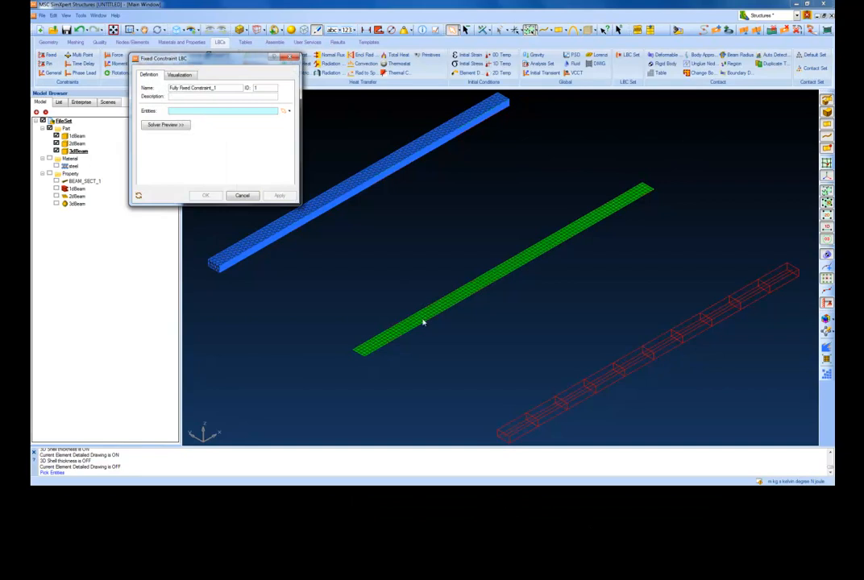
{"action": "left_click", "coordinate": [504, 436]}
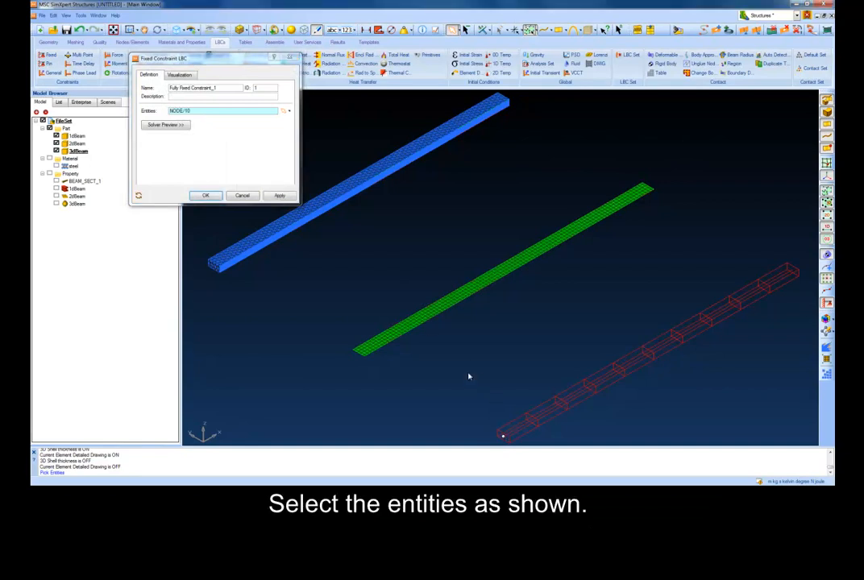
{"action": "left_click", "coordinate": [280, 196]}
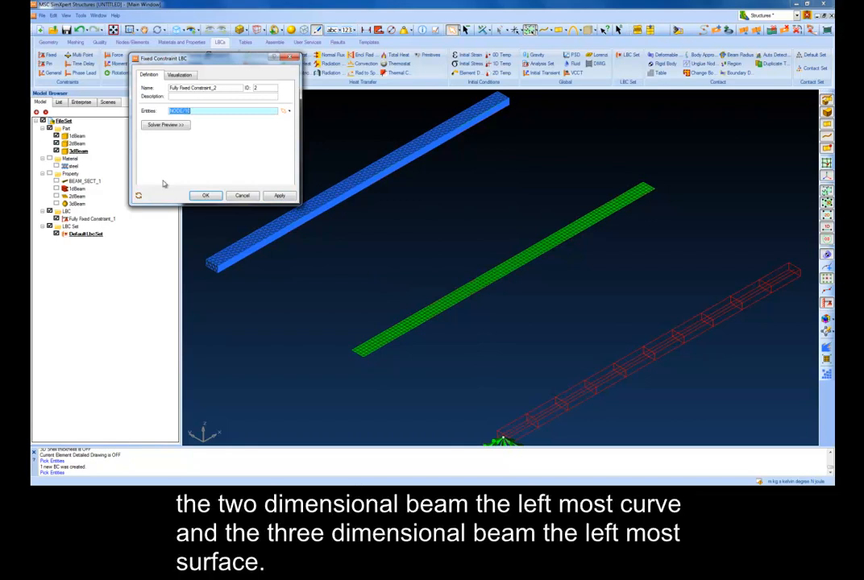
Step: Apply a second fixed constraint to the left end curve of the 2D beam, replacing the previously picked node
{"action": "left_click", "coordinate": [215, 111]}
{"action": "key", "text": "Delete"}
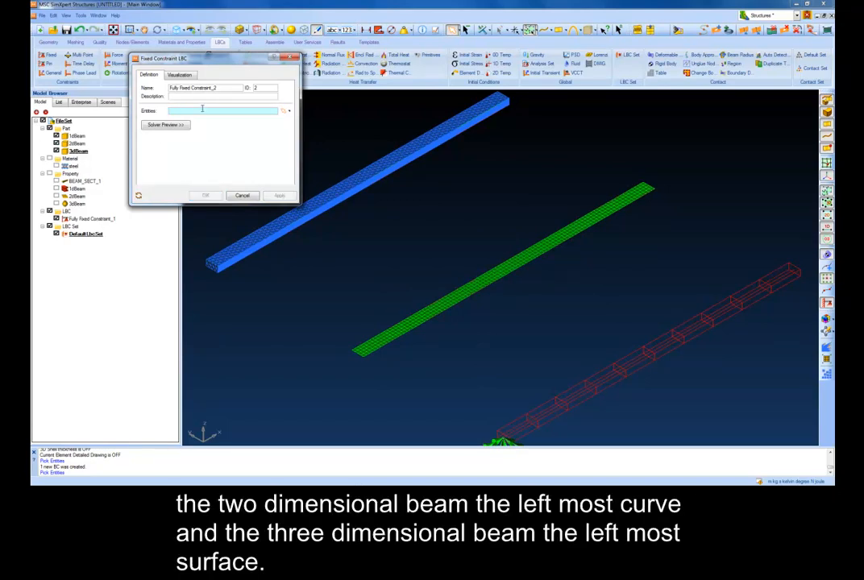
{"action": "left_click", "coordinate": [202, 108]}
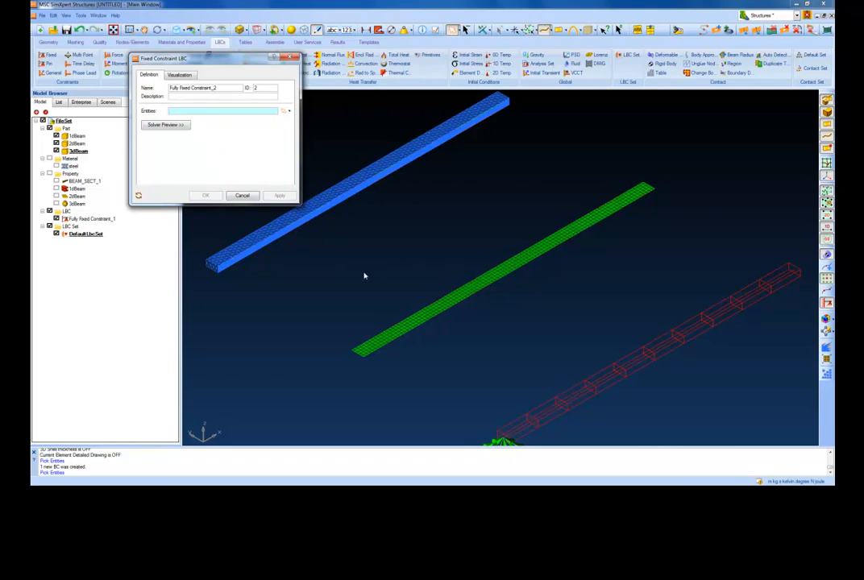
{"action": "left_click", "coordinate": [357, 351]}
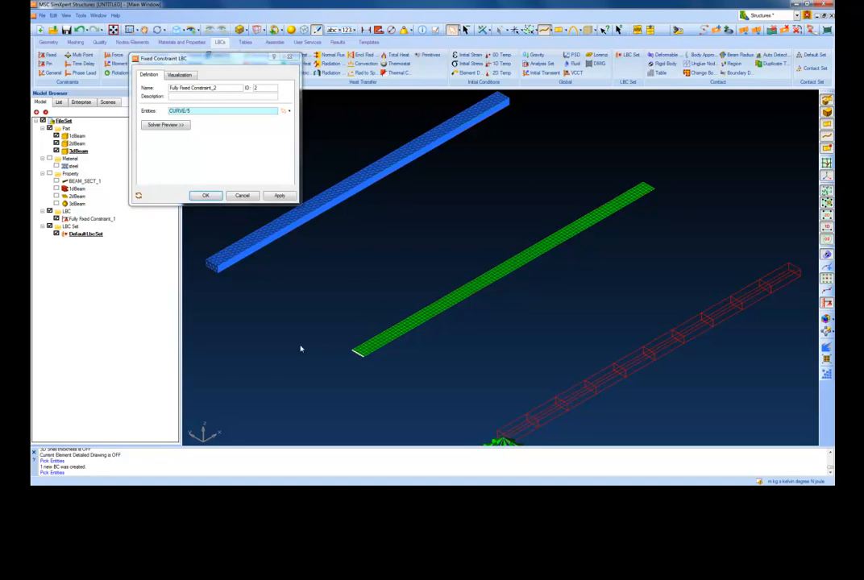
{"action": "left_click", "coordinate": [279, 195]}
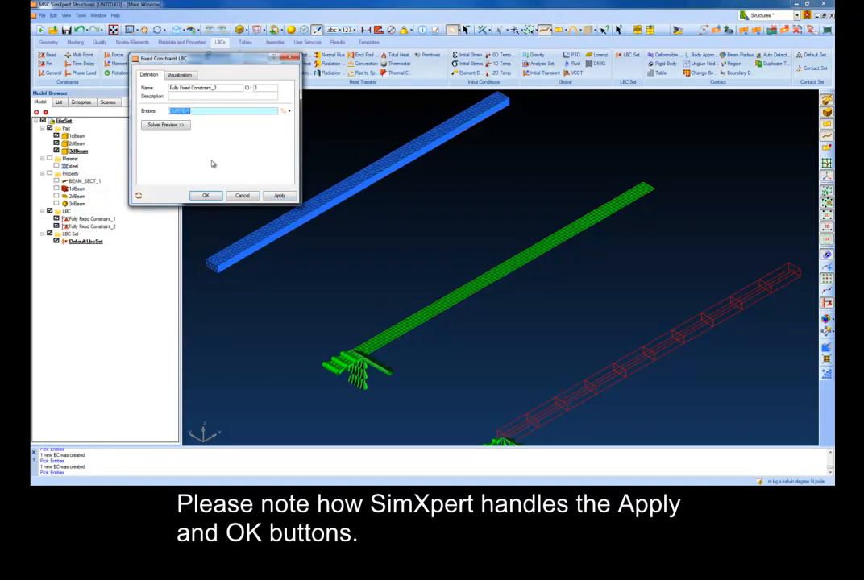
Step: Replace the picked curve with the left end surface of the 3D beam and apply a fixed constraint to it
{"action": "left_click", "coordinate": [173, 111]}
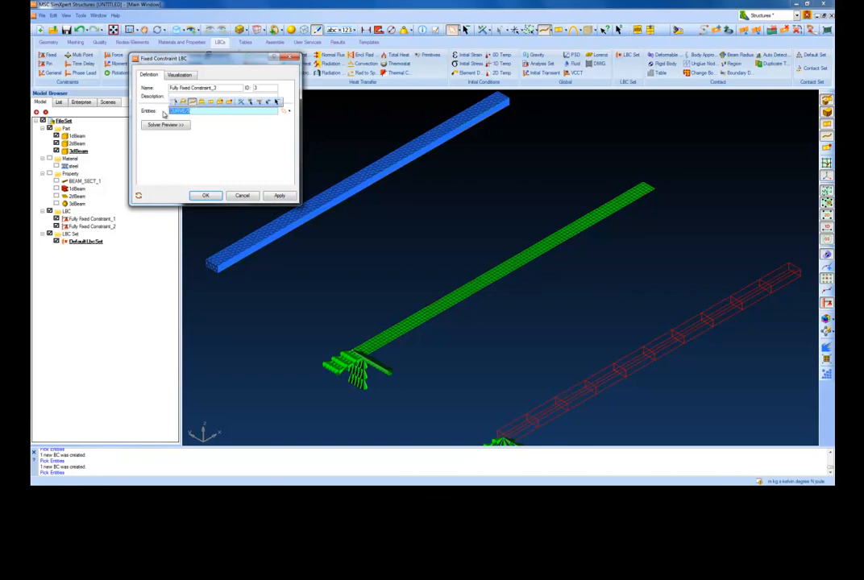
{"action": "key", "text": "BackSpace"}
{"action": "key", "text": "BackSpace"}
{"action": "key", "text": "BackSpace"}
{"action": "key", "text": "BackSpace"}
{"action": "key", "text": "BackSpace"}
{"action": "key", "text": "BackSpace"}
{"action": "key", "text": "BackSpace"}
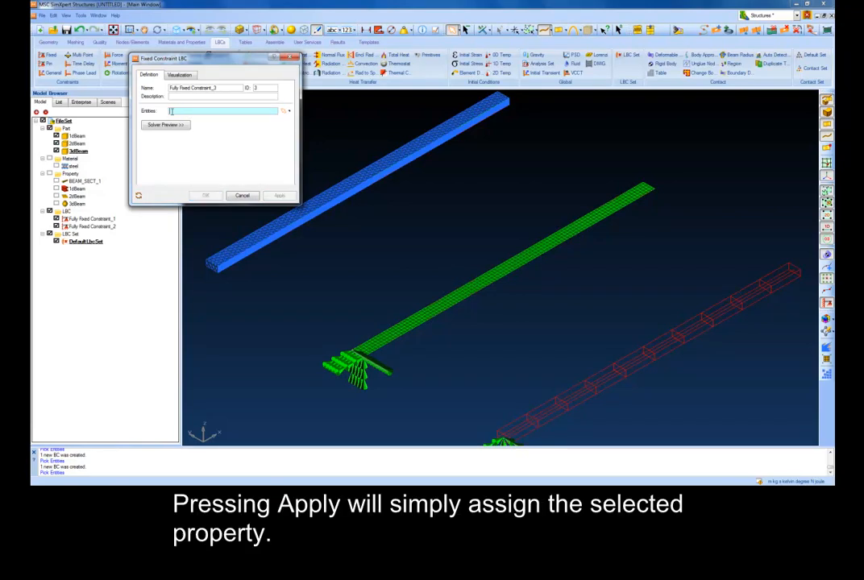
{"action": "left_click", "coordinate": [171, 111]}
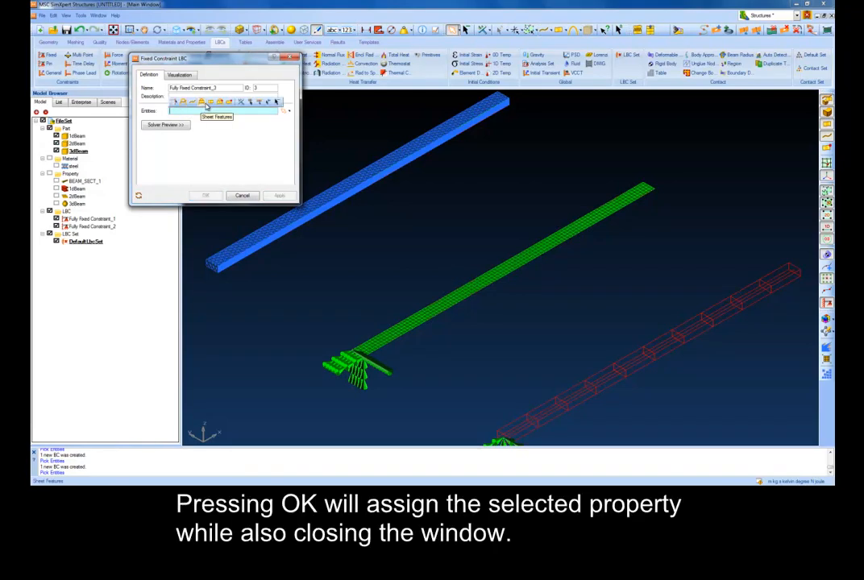
{"action": "left_click", "coordinate": [207, 104]}
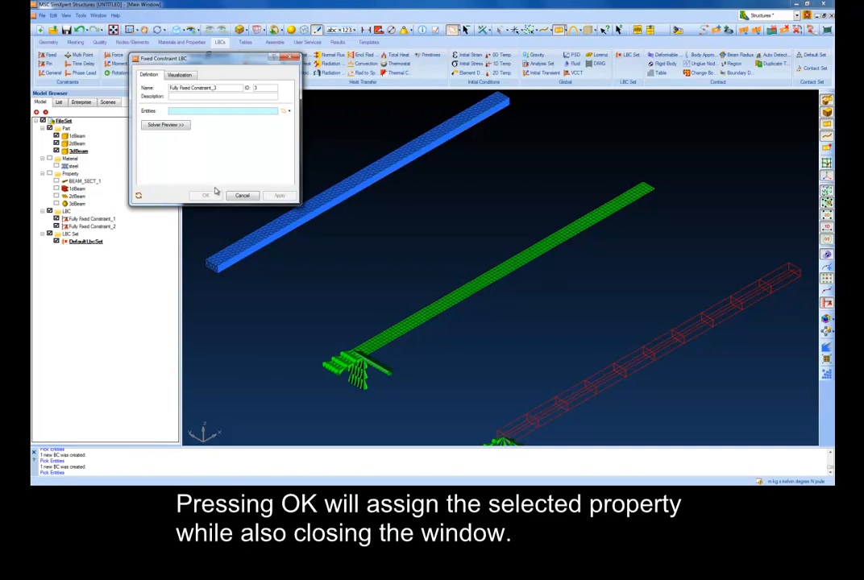
{"action": "left_click", "coordinate": [212, 266]}
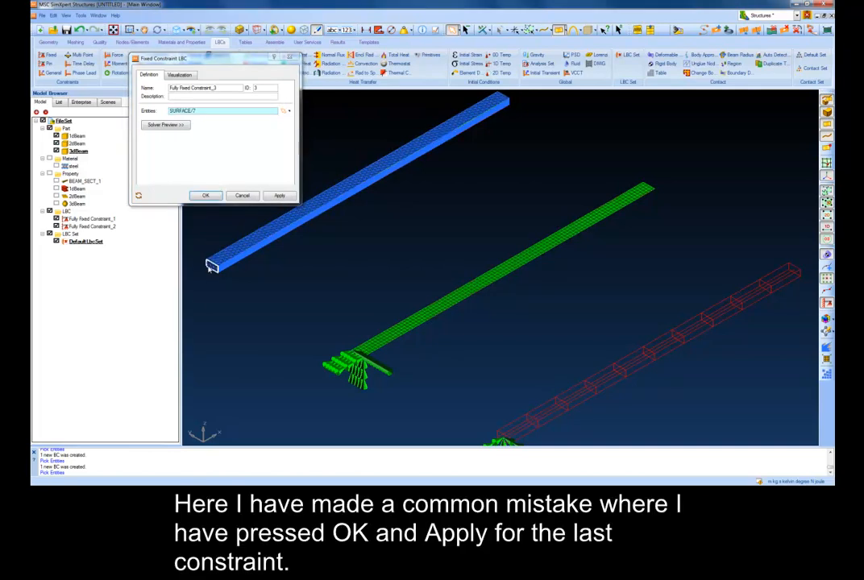
{"action": "left_click", "coordinate": [279, 196]}
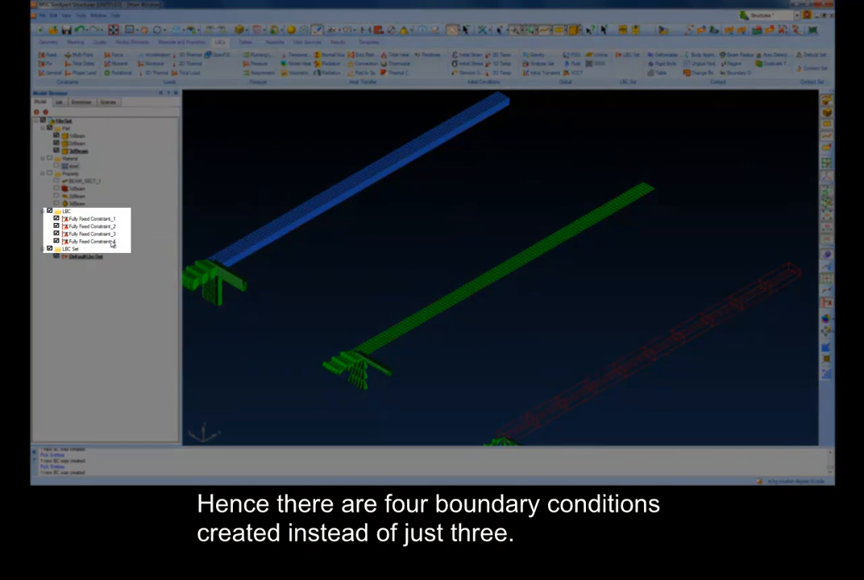
Step: Delete the duplicate constraint Fully Fixed Constraint_4 from the model
{"action": "left_click", "coordinate": [115, 242]}
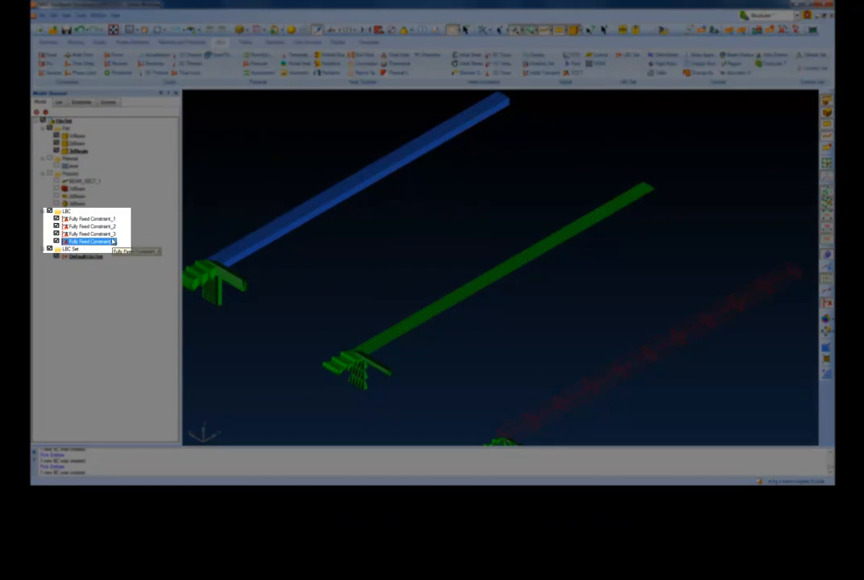
{"action": "key", "text": "Delete"}
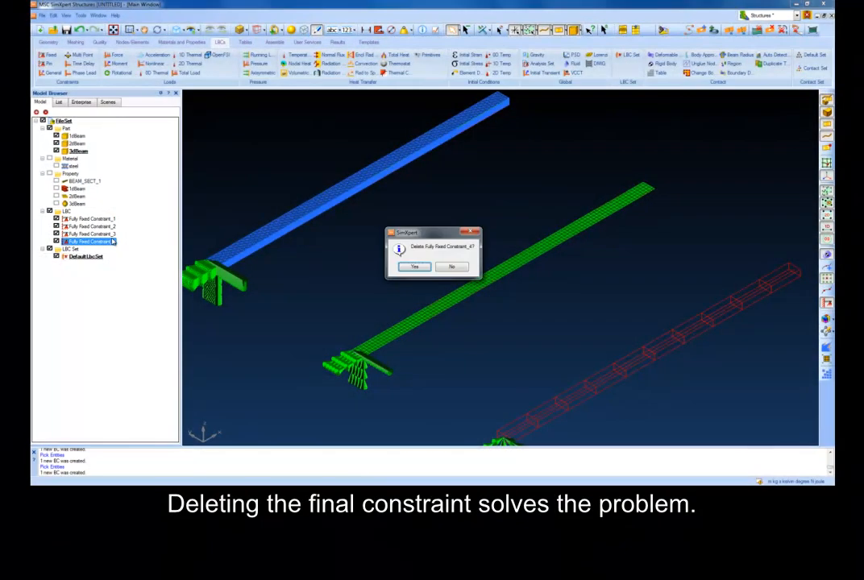
{"action": "left_click", "coordinate": [415, 267]}
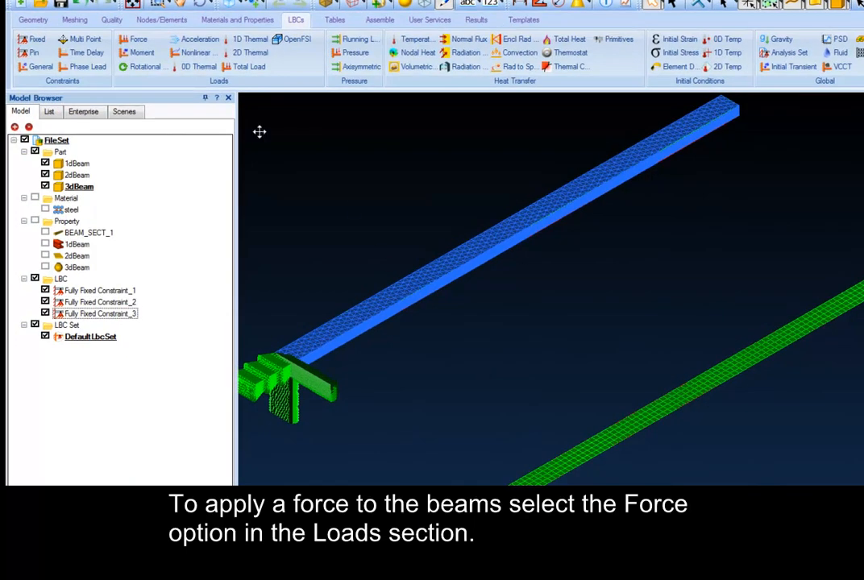
Step: Start a new force load and pick one node at the free end of each of the 1D, 2D and 3D beams
{"action": "left_click", "coordinate": [142, 41]}
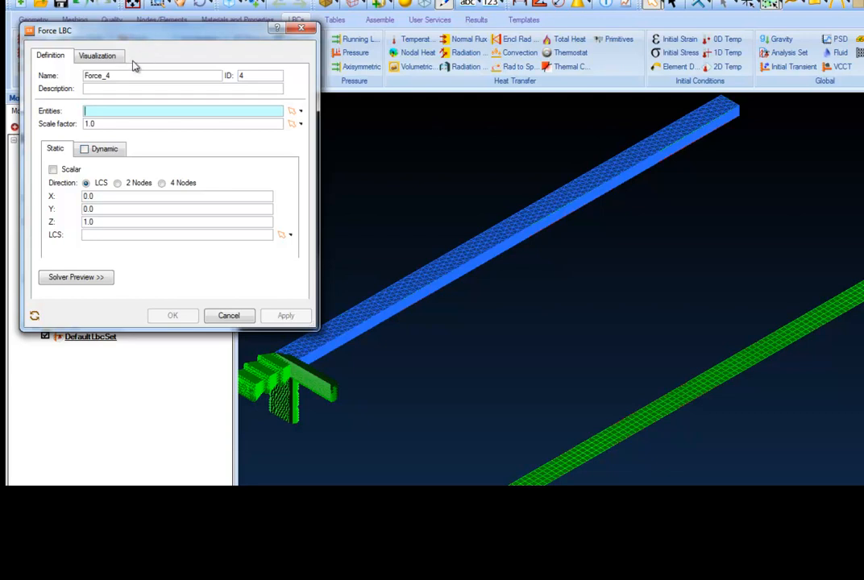
{"action": "left_click", "coordinate": [100, 108]}
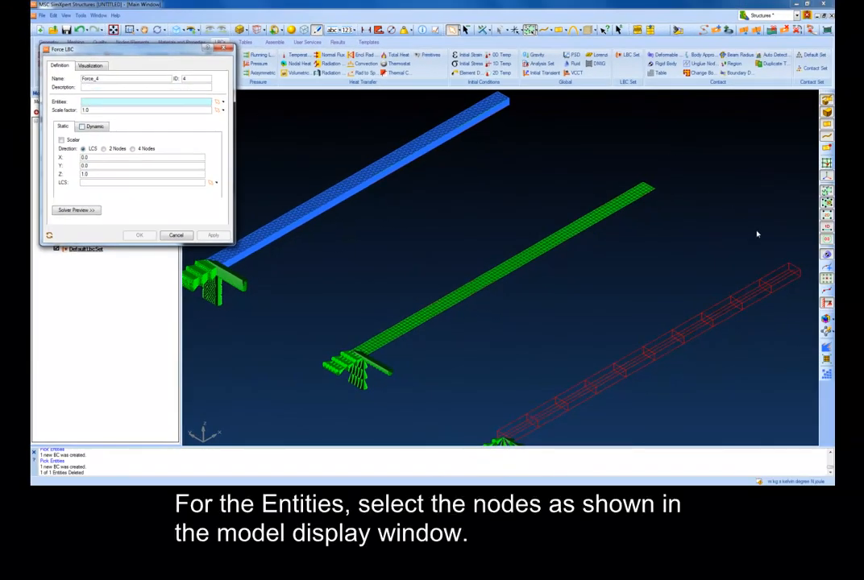
{"action": "left_click", "coordinate": [795, 271]}
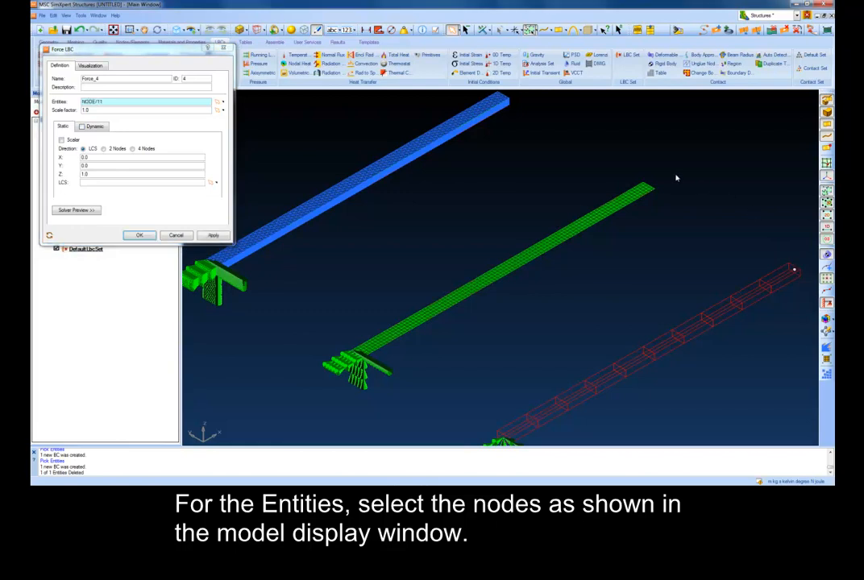
{"action": "left_click", "coordinate": [650, 187]}
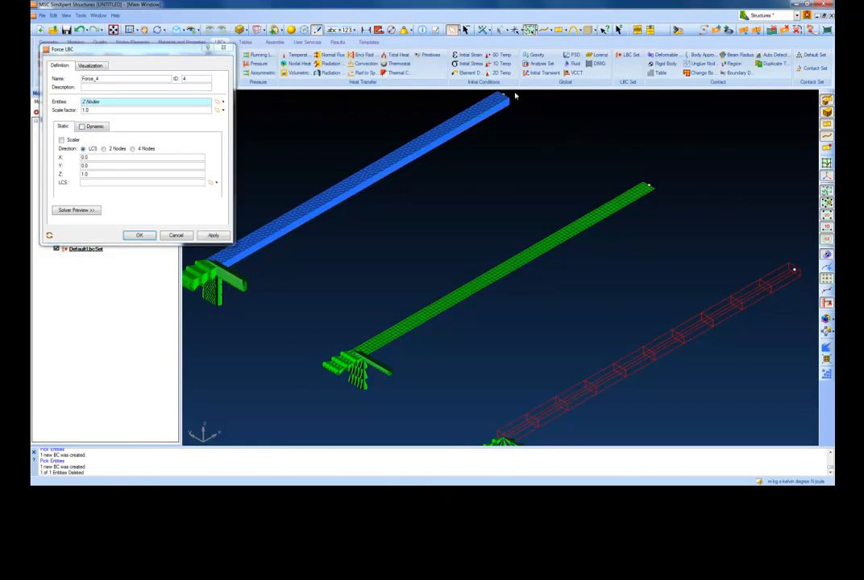
{"action": "scroll", "coordinate": [508, 117], "scroll_direction": "down", "scroll_amount": 3}
{"action": "scroll", "coordinate": [511, 117], "scroll_direction": "up", "scroll_amount": 6}
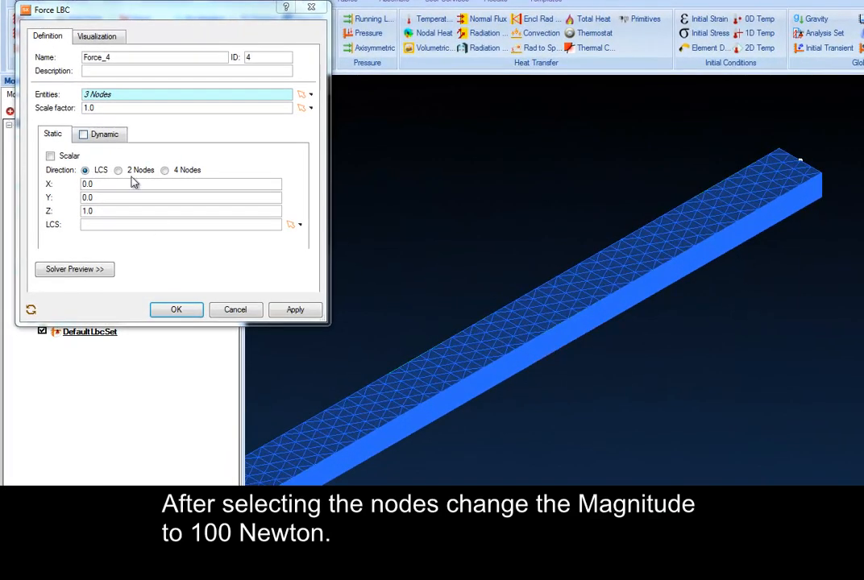
Step: Set the force's scale factor to 100 and its Z direction to -1.0, and create the load on the beam ends
{"action": "left_click", "coordinate": [133, 110]}
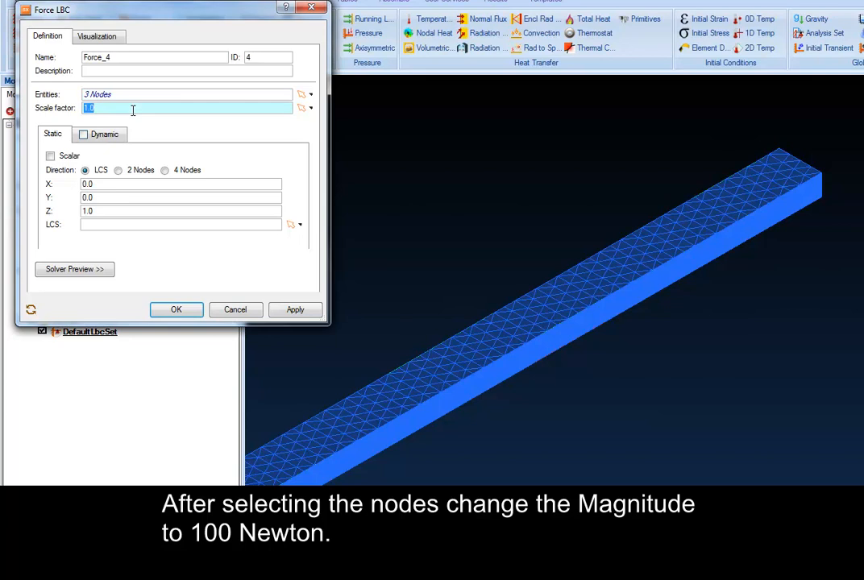
{"action": "type", "text": "1"}
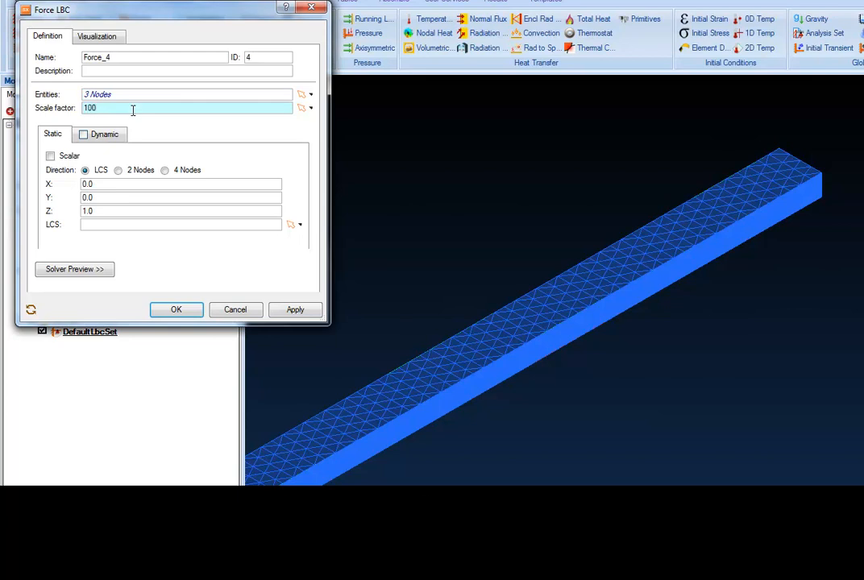
{"action": "left_click", "coordinate": [88, 212]}
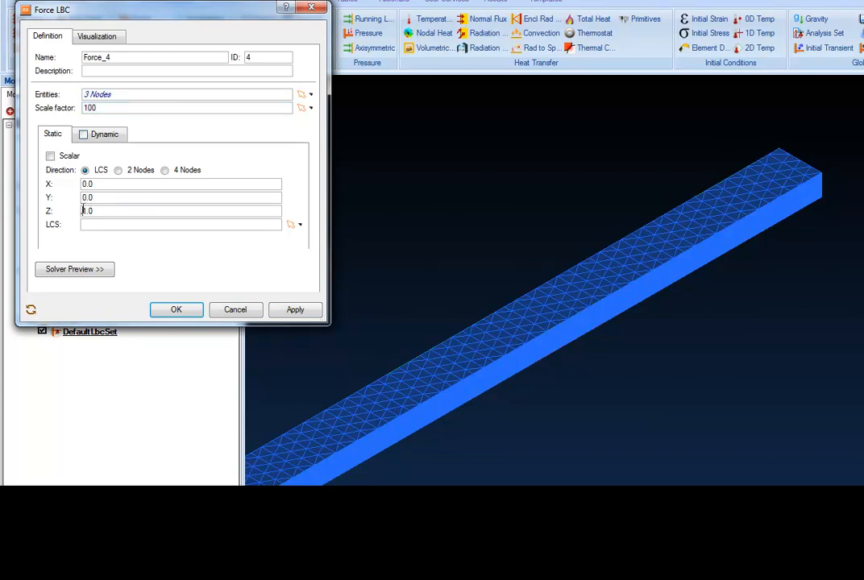
{"action": "type", "text": "-1"}
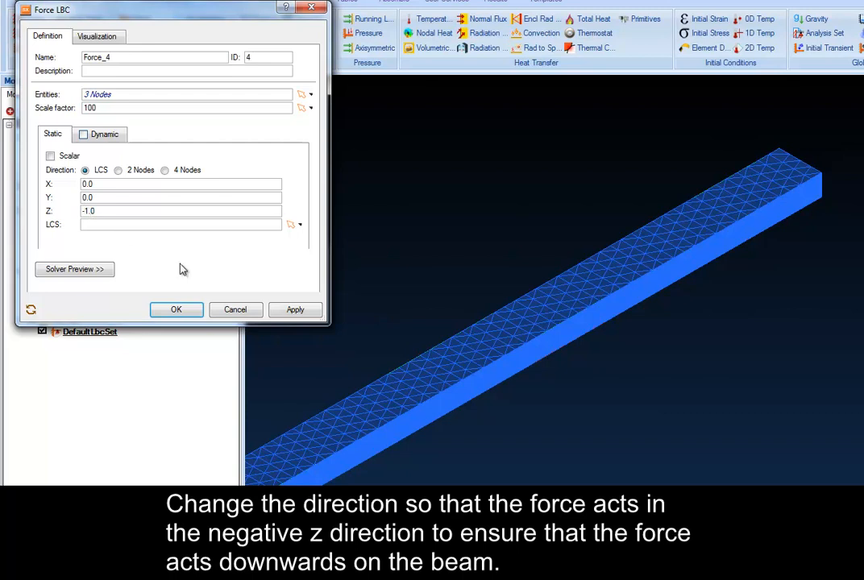
{"action": "left_click", "coordinate": [176, 310]}
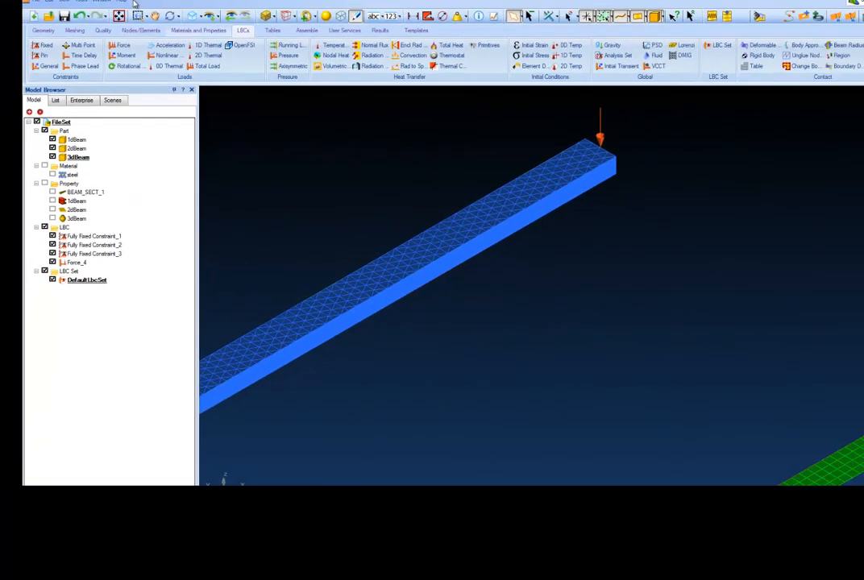
{"action": "scroll", "coordinate": [282, 151], "scroll_direction": "down", "scroll_amount": 3}
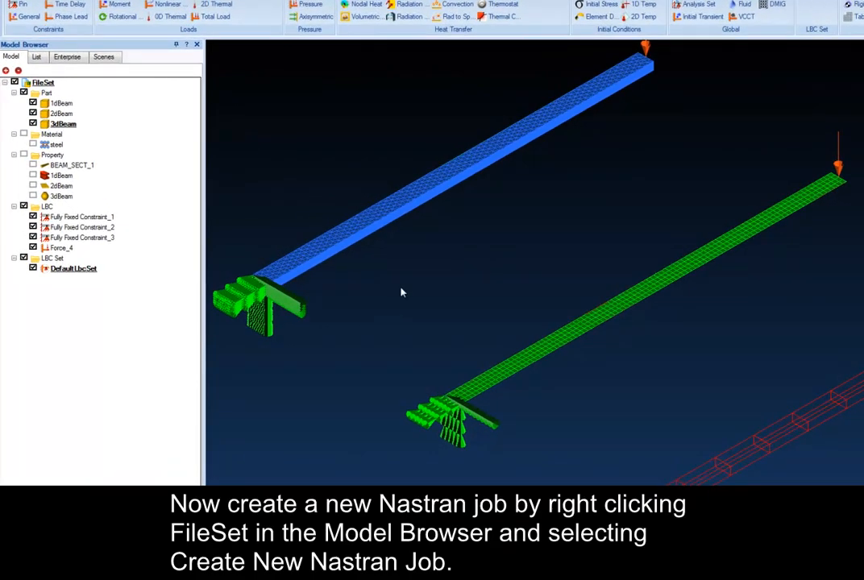
Step: Create the linear static (SOL101) Nastran job NewJob with its solver input saved as NewJob.bdf in C:/New Folder 1, and run it
{"action": "right_click", "coordinate": [43, 83]}
{"action": "left_click", "coordinate": [78, 89]}
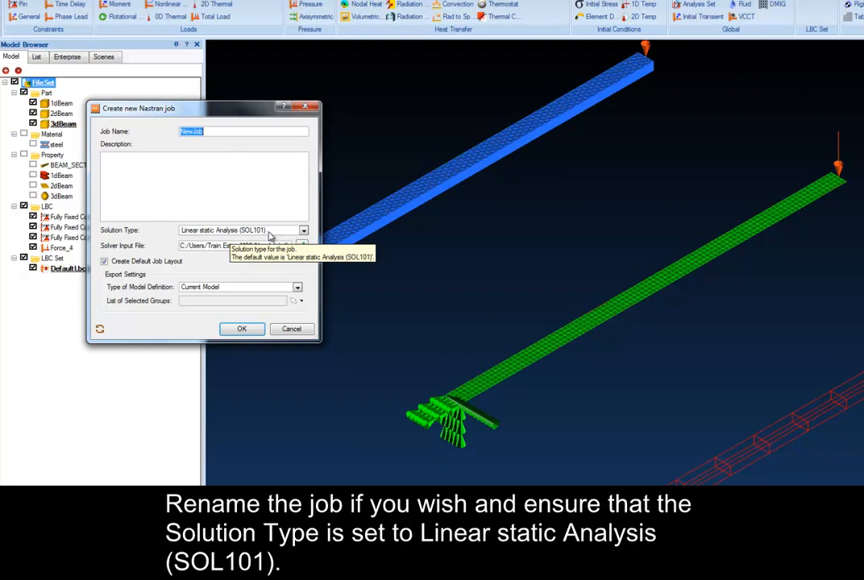
{"action": "left_click", "coordinate": [301, 245]}
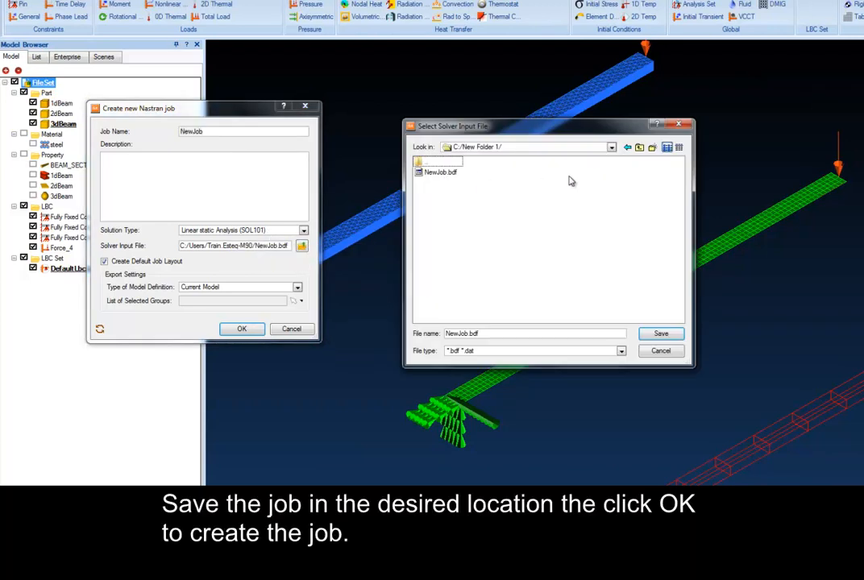
{"action": "left_click", "coordinate": [661, 334]}
{"action": "left_click", "coordinate": [255, 328]}
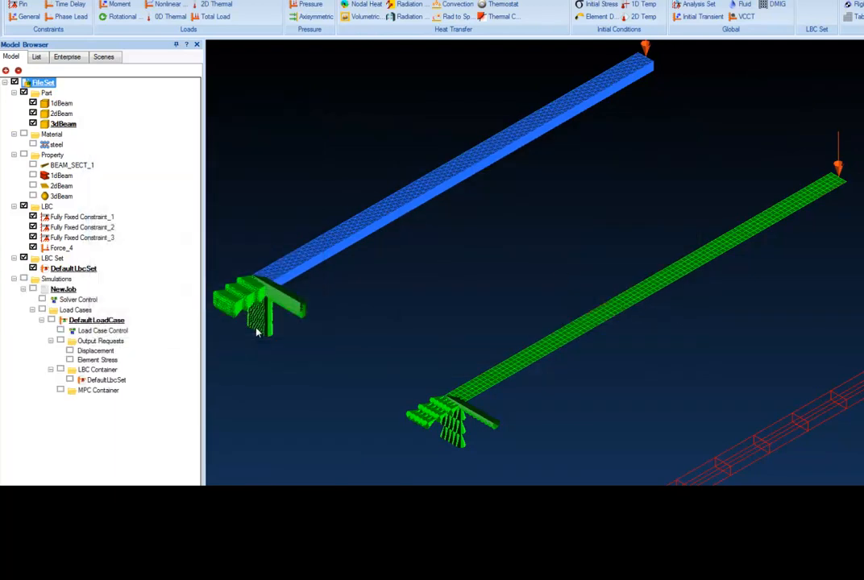
{"action": "right_click", "coordinate": [61, 293]}
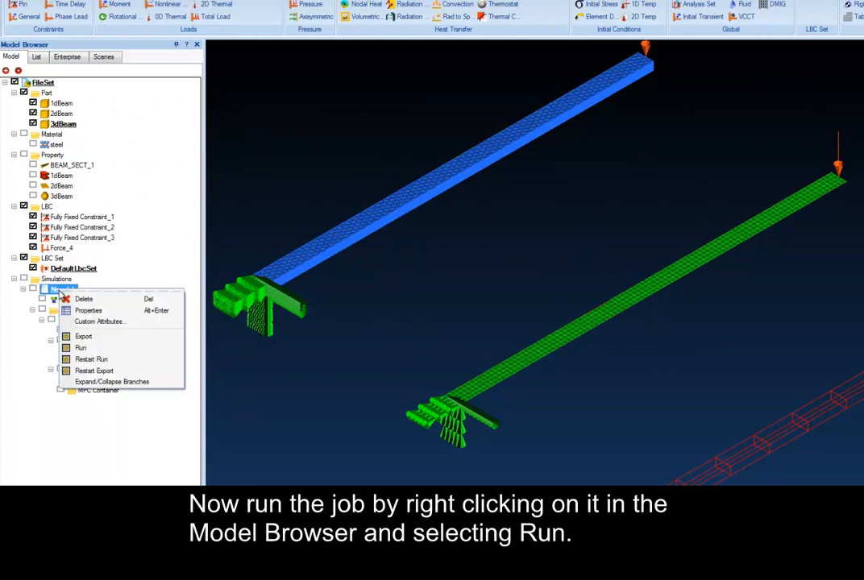
{"action": "left_click", "coordinate": [104, 349]}
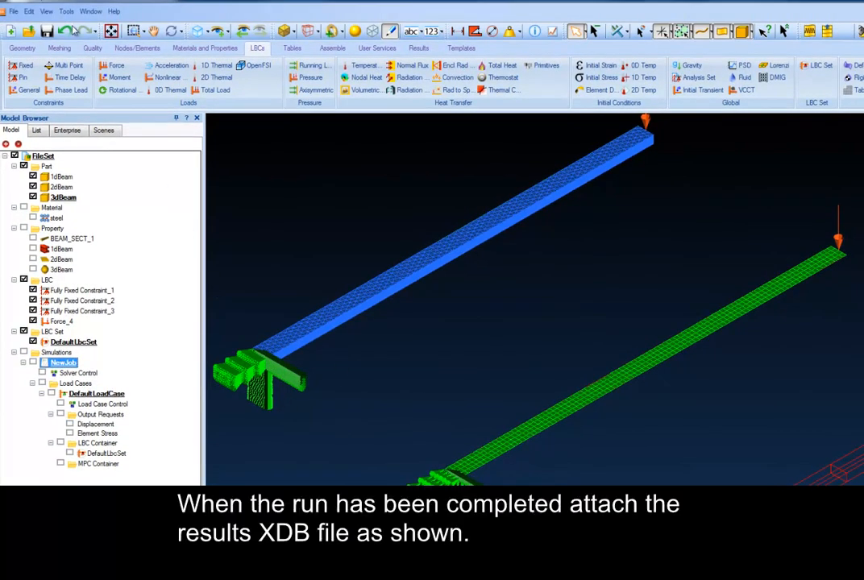
Step: Attach the results file newjob.xdb from C:/New Folder 1 to the model, using the Results attach option
{"action": "left_click", "coordinate": [13, 11]}
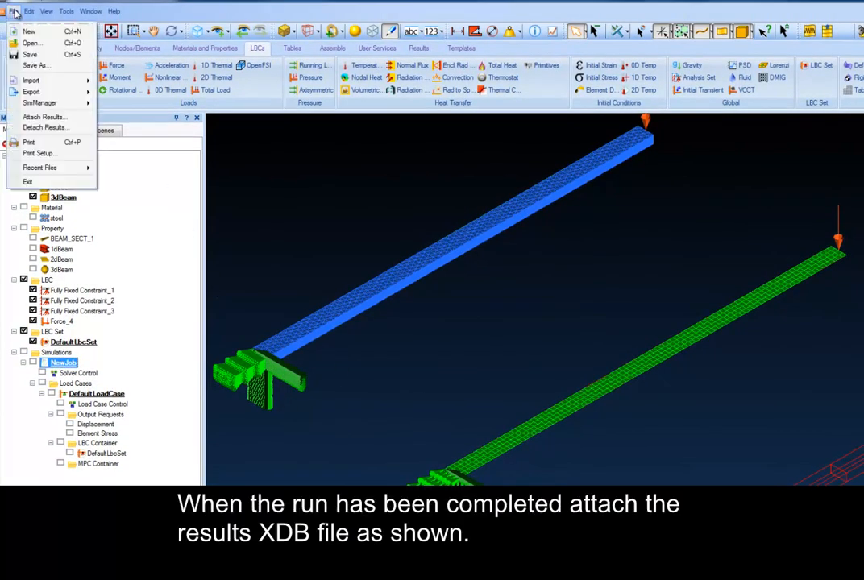
{"action": "left_click", "coordinate": [49, 118]}
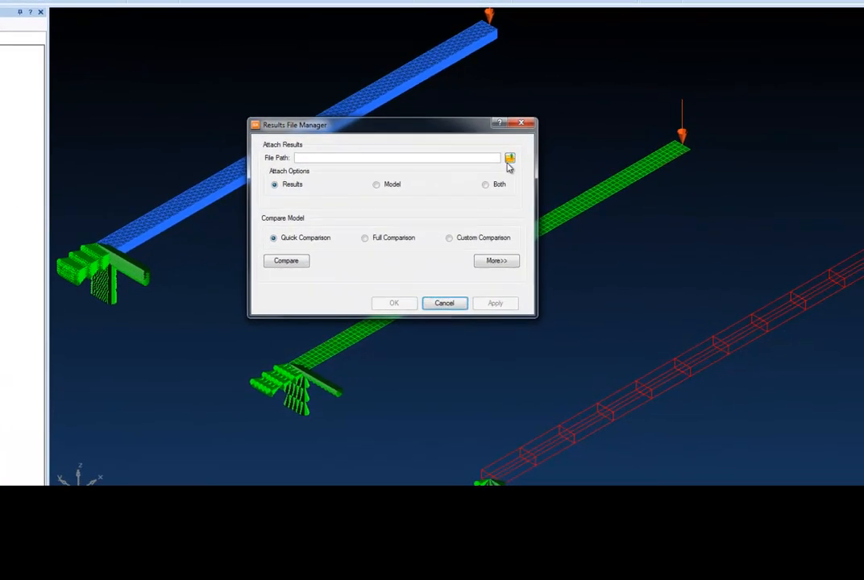
{"action": "left_click", "coordinate": [654, 255]}
{"action": "left_click", "coordinate": [387, 226]}
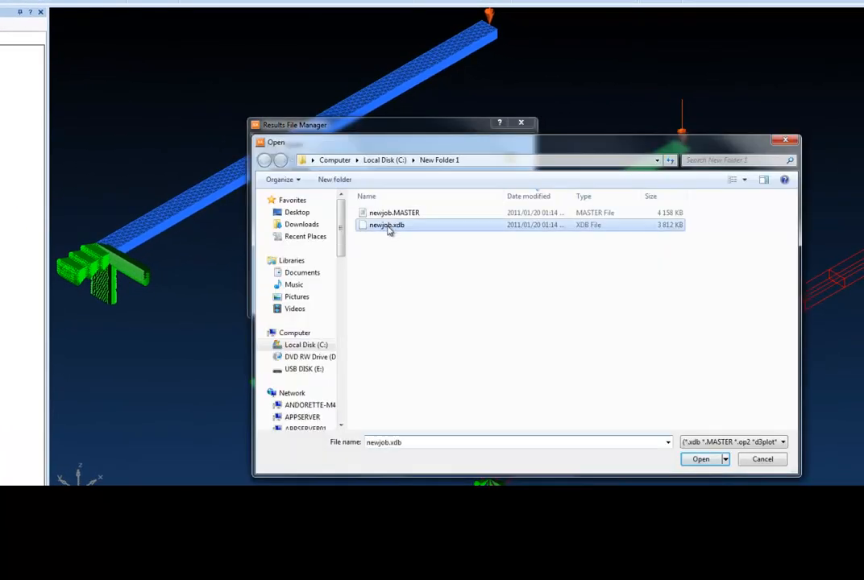
{"action": "left_click", "coordinate": [700, 459]}
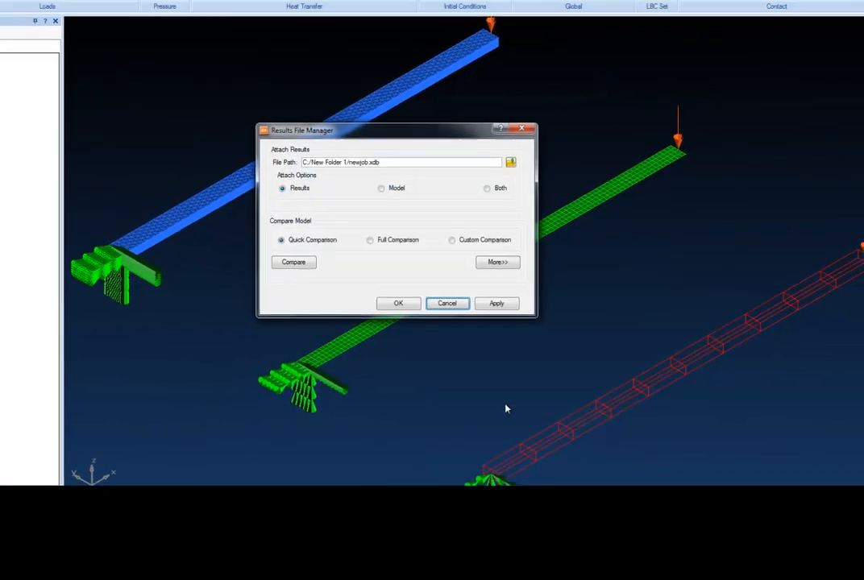
{"action": "left_click", "coordinate": [398, 303]}
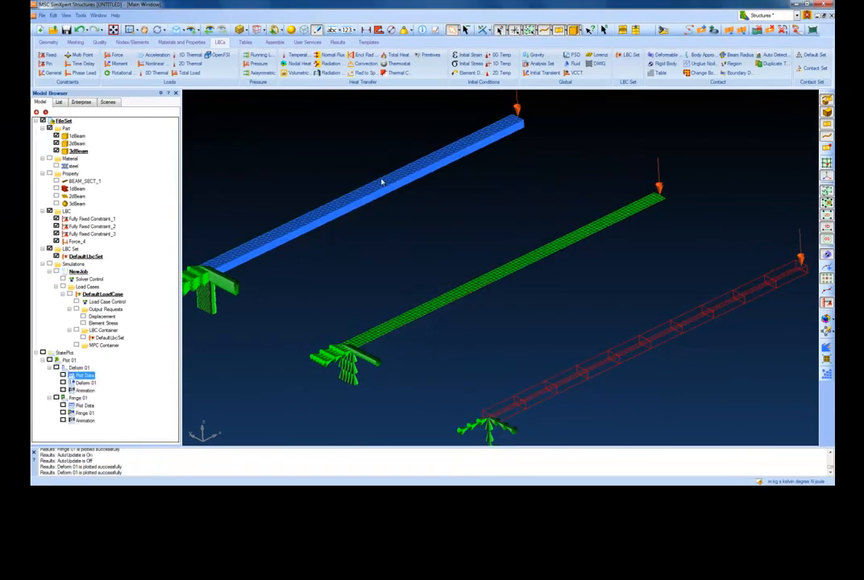
Step: Plot the deformation of the beams for the Static Subcase using translational displacements
{"action": "left_click", "coordinate": [337, 42]}
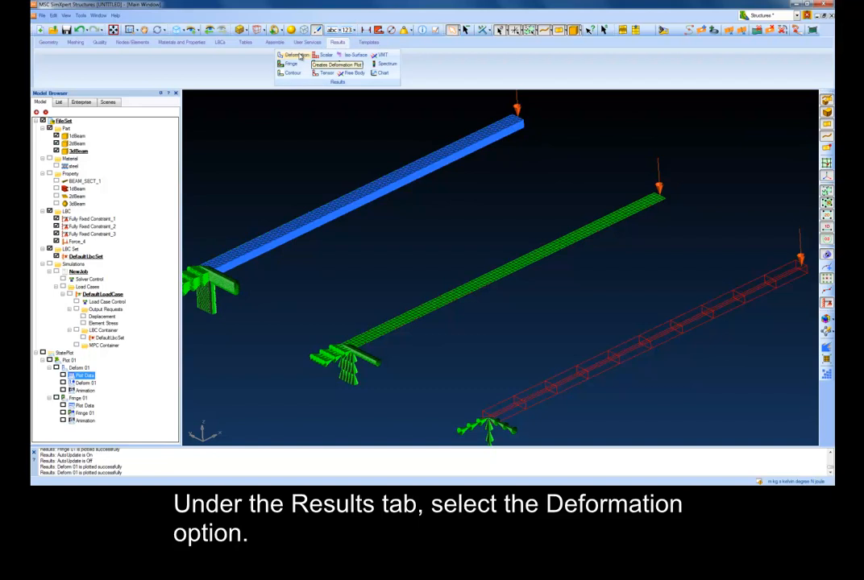
{"action": "left_click", "coordinate": [298, 54]}
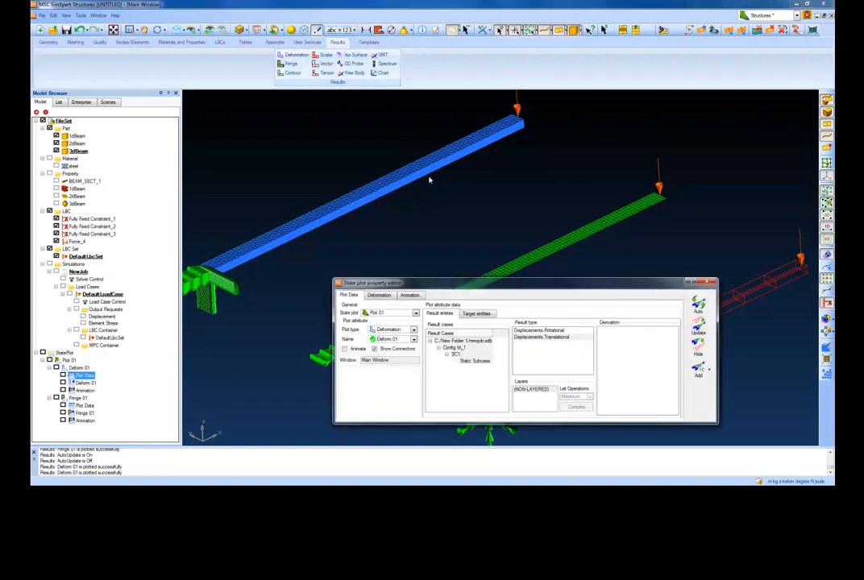
{"action": "left_click_drag", "start_coordinate": [451, 282], "coordinate": [207, 53]}
{"action": "left_click", "coordinate": [177, 123]}
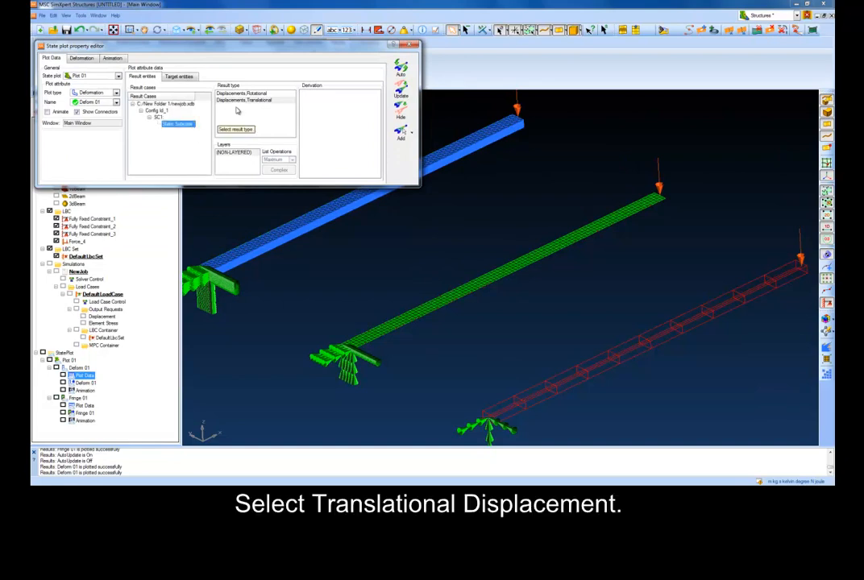
{"action": "left_click", "coordinate": [247, 100]}
{"action": "left_click", "coordinate": [401, 91]}
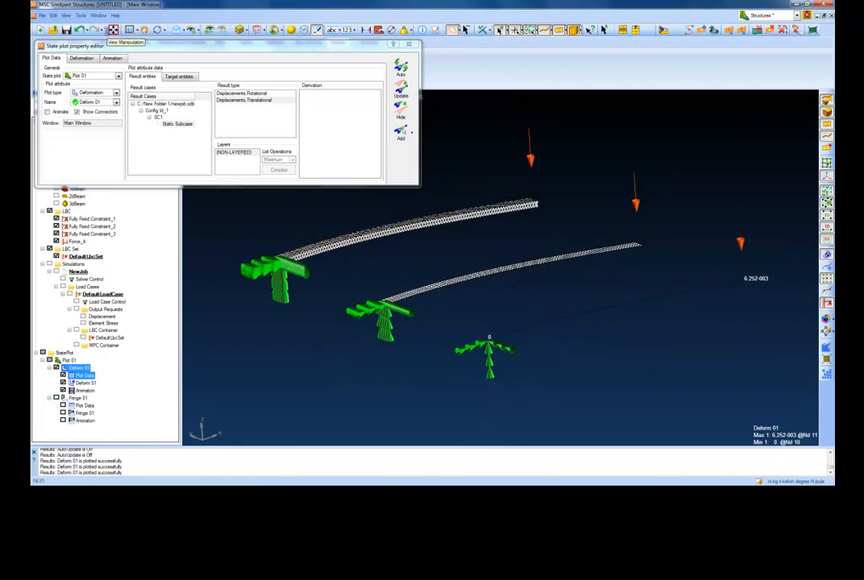
Step: Overlay the undeformed shapes of the beams on the deformation plot
{"action": "left_click", "coordinate": [82, 58]}
{"action": "left_click", "coordinate": [48, 144]}
{"action": "left_click", "coordinate": [401, 90]}
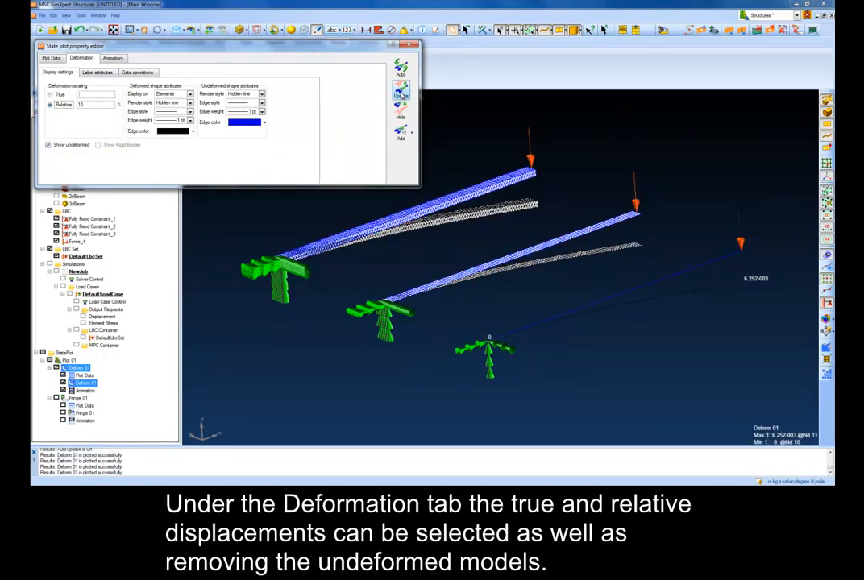
Step: Hide the undeformed shapes and try True deformation scaling on the plot before returning to Relative scaling
{"action": "left_click", "coordinate": [48, 145]}
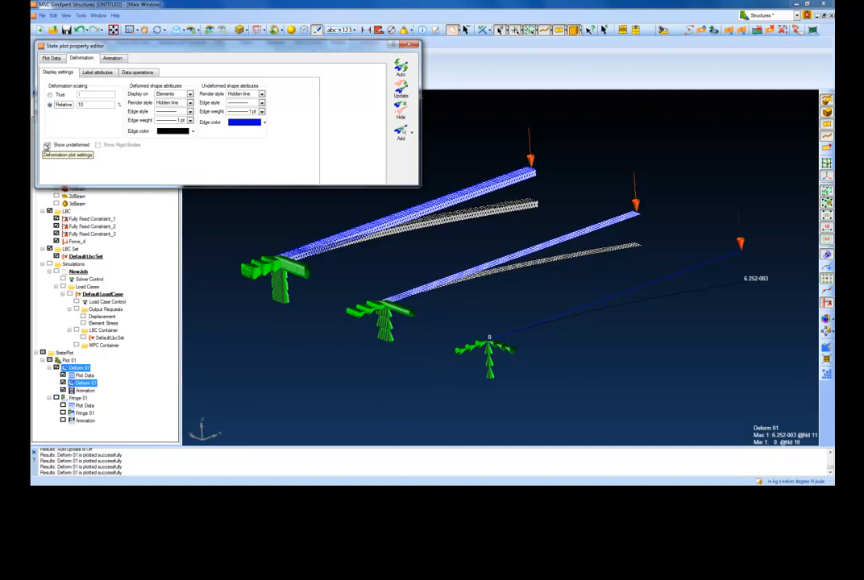
{"action": "left_click", "coordinate": [55, 95]}
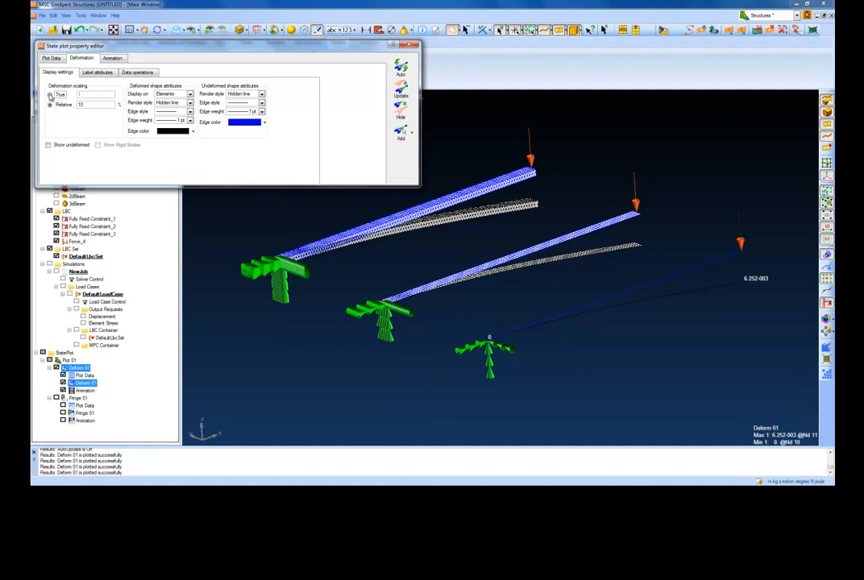
{"action": "left_click", "coordinate": [400, 94]}
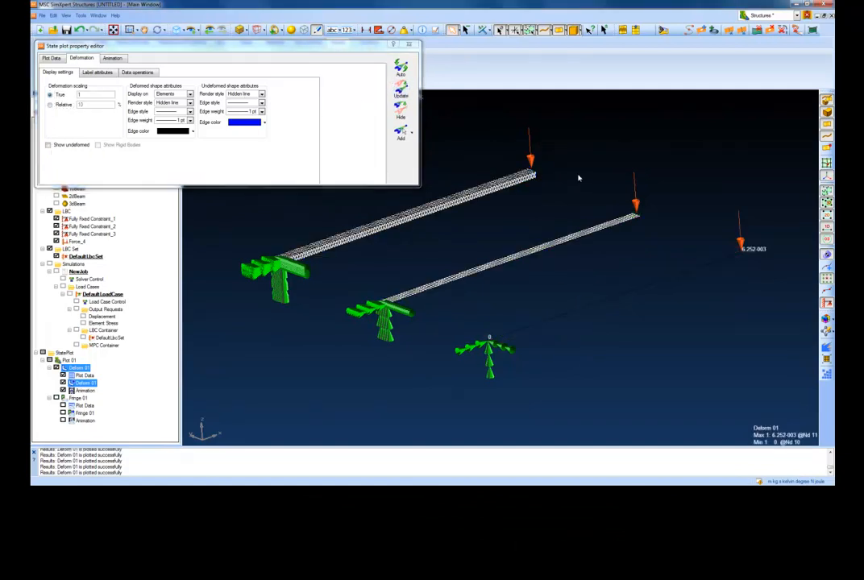
{"action": "left_click", "coordinate": [50, 105]}
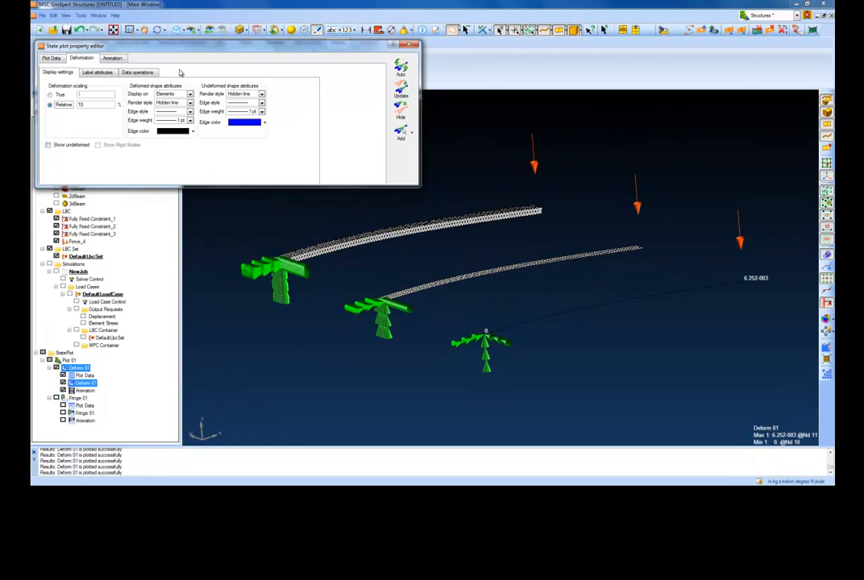
Step: Add a fringe plot of translational displacement with the Magnitude derivation to the deformed beams
{"action": "left_click", "coordinate": [51, 58]}
{"action": "left_click", "coordinate": [95, 93]}
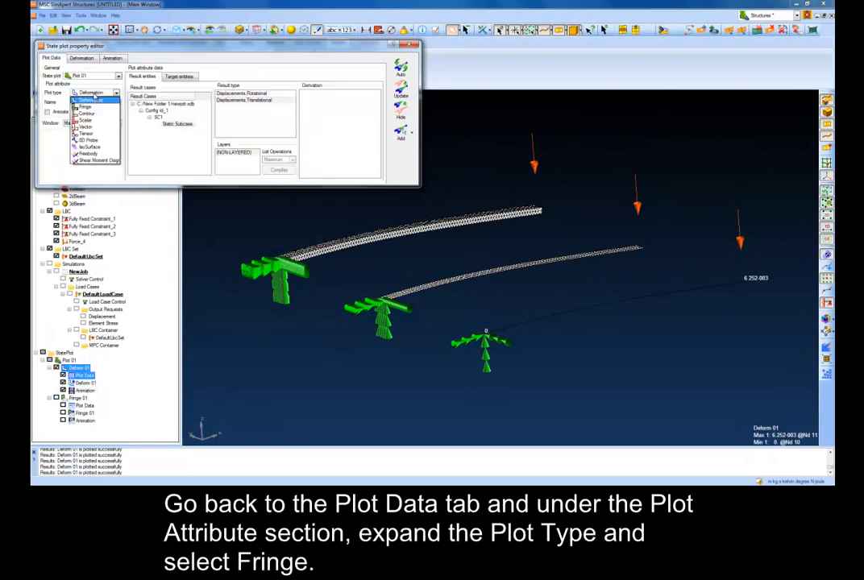
{"action": "left_click", "coordinate": [87, 107]}
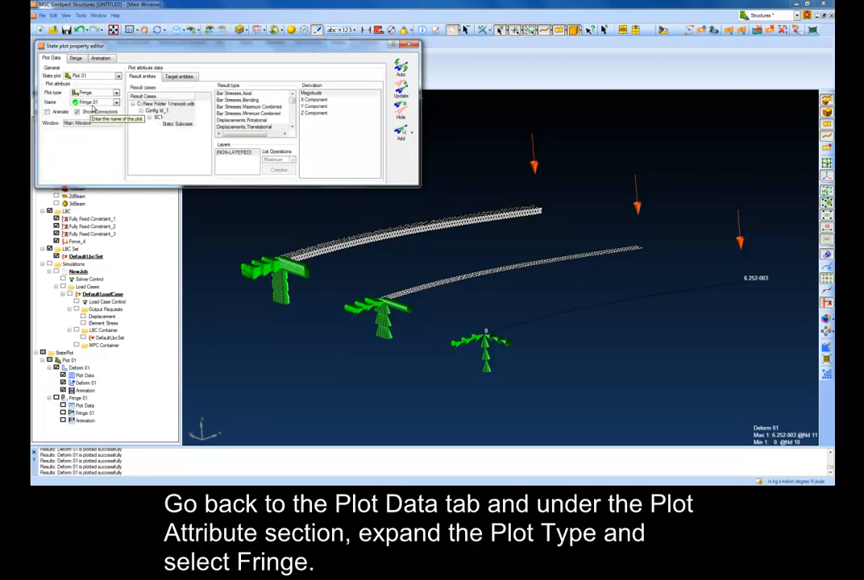
{"action": "left_click", "coordinate": [266, 127]}
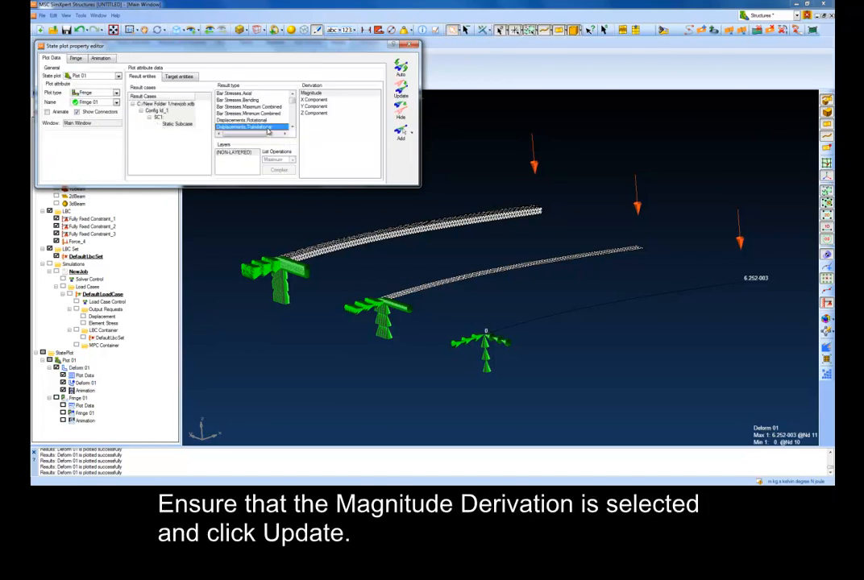
{"action": "left_click", "coordinate": [319, 94]}
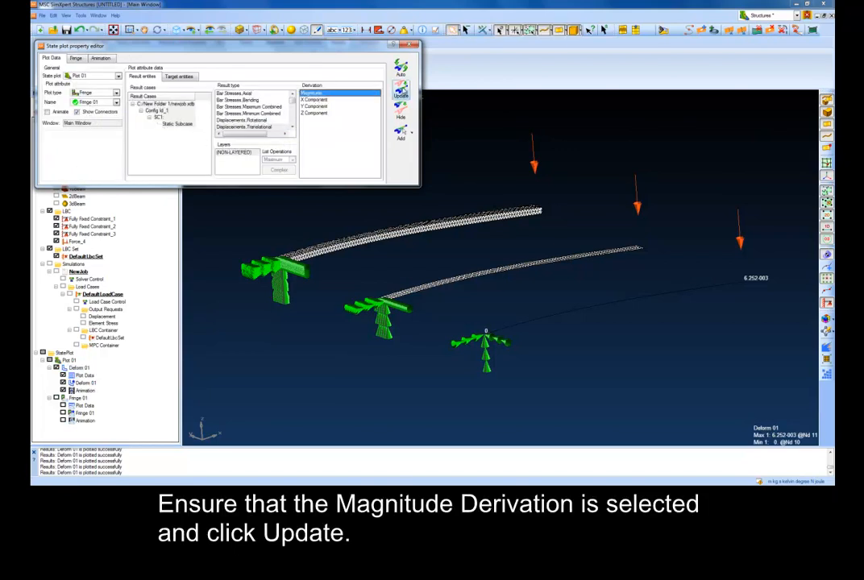
{"action": "left_click", "coordinate": [401, 91]}
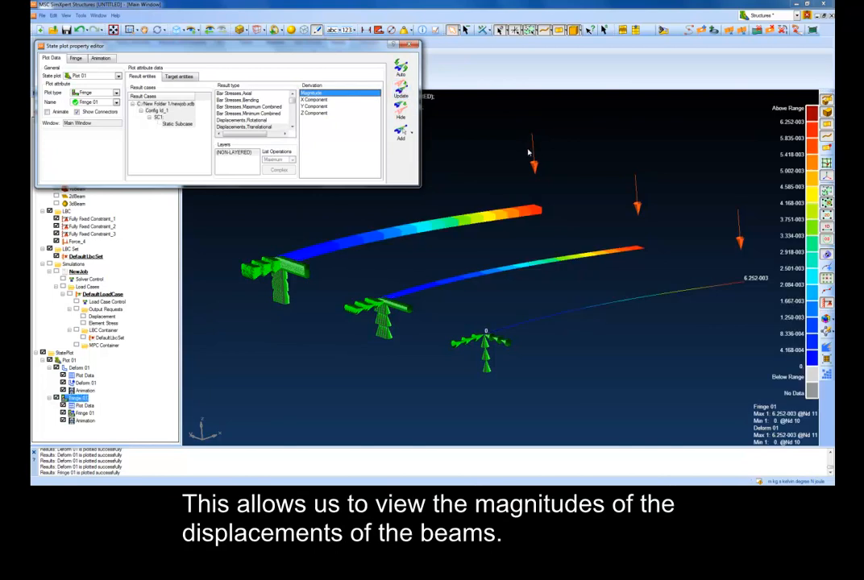
{"action": "middle_click_drag", "start_coordinate": [529, 152], "coordinate": [523, 156]}
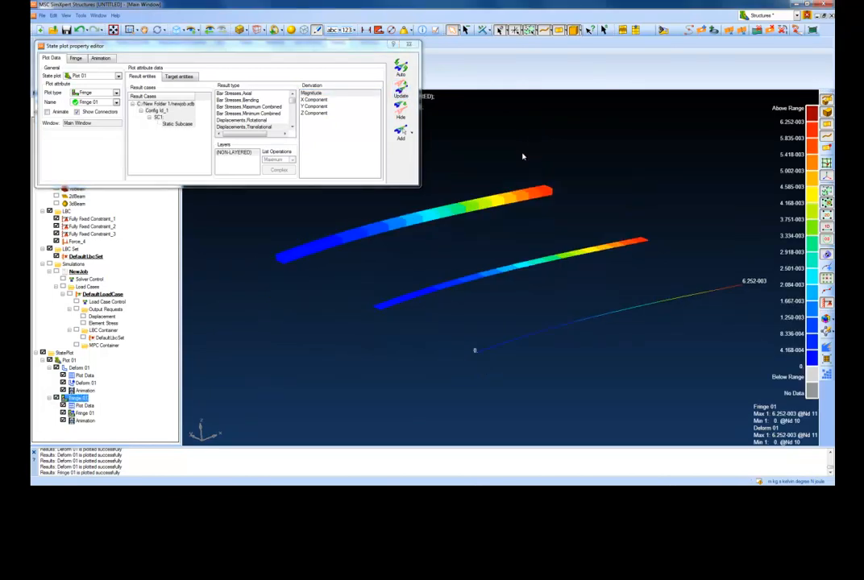